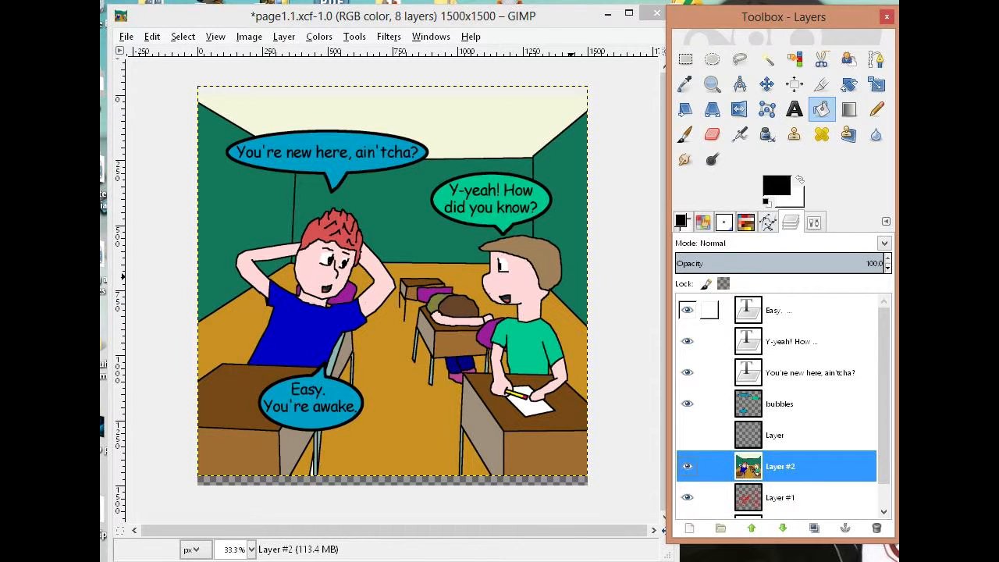
- Hide the three dialogue text layers, the bubbles layer, Layer #2 and Layer #1
left_click(687, 310)
left_click(687, 341)
left_click(687, 373)
left_click(687, 404)
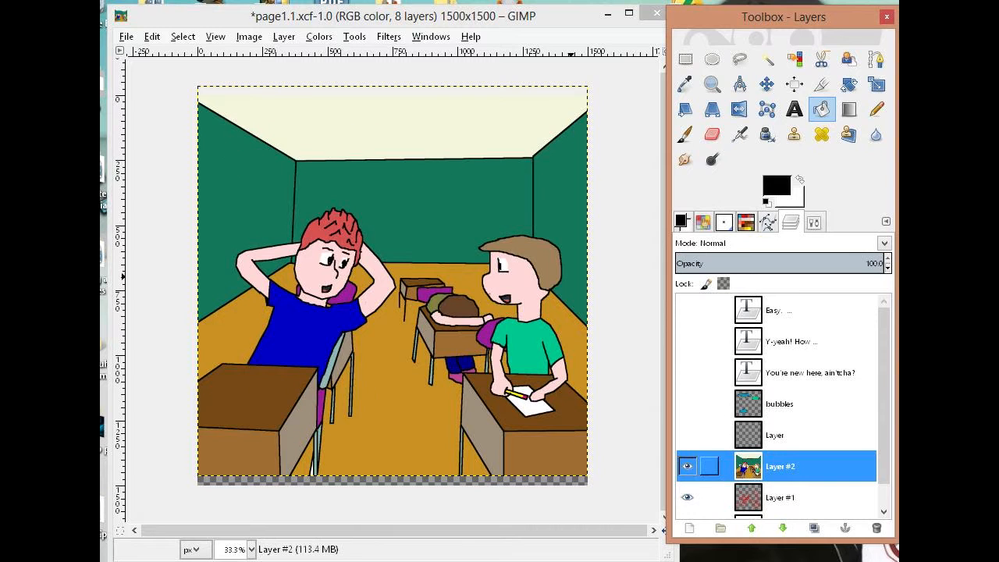
left_click(687, 466)
left_click(688, 498)
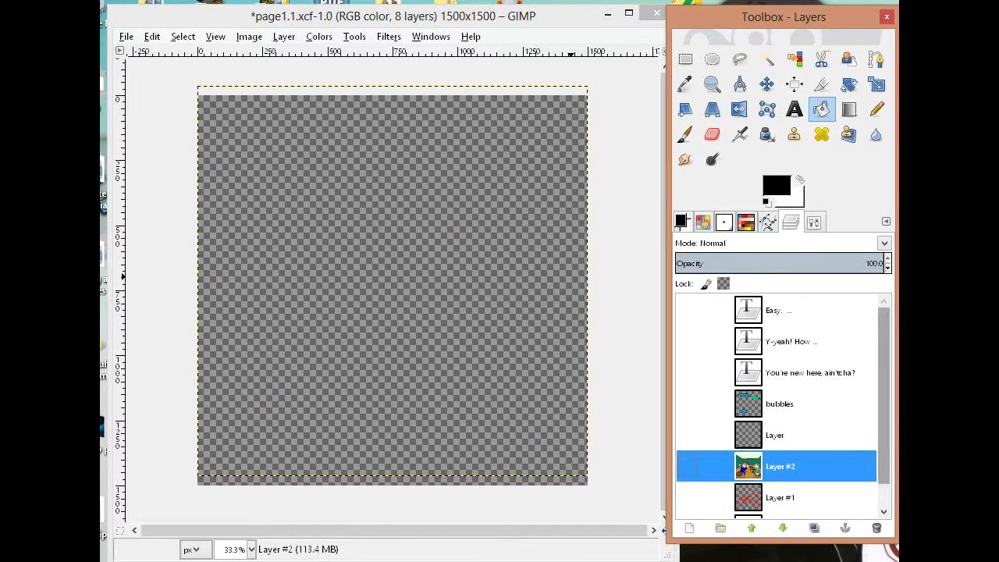
- View the red sketch on Layer #1 by itself and hide it again
scroll(777, 406, "down", 1)
left_click(687, 471)
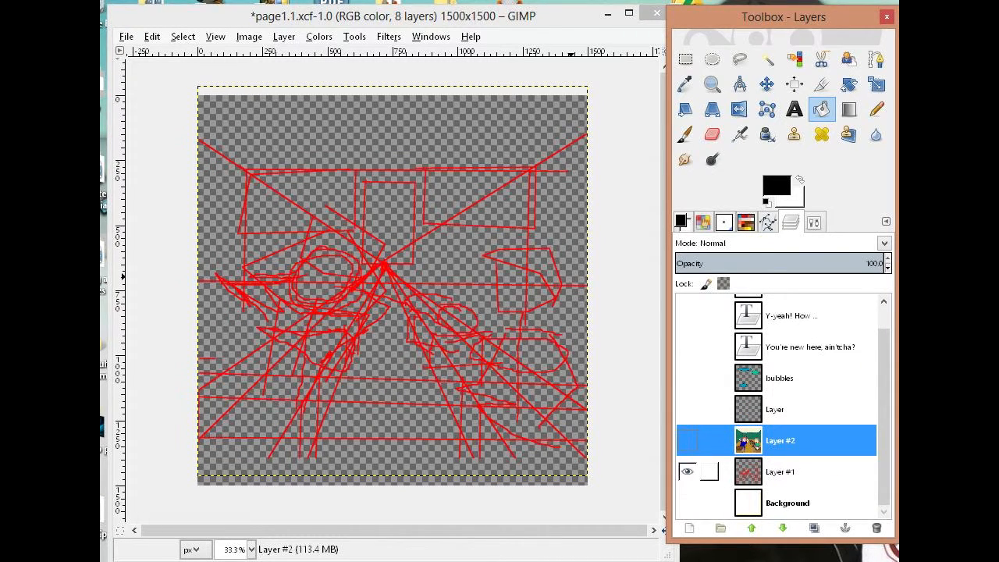
left_click(687, 471)
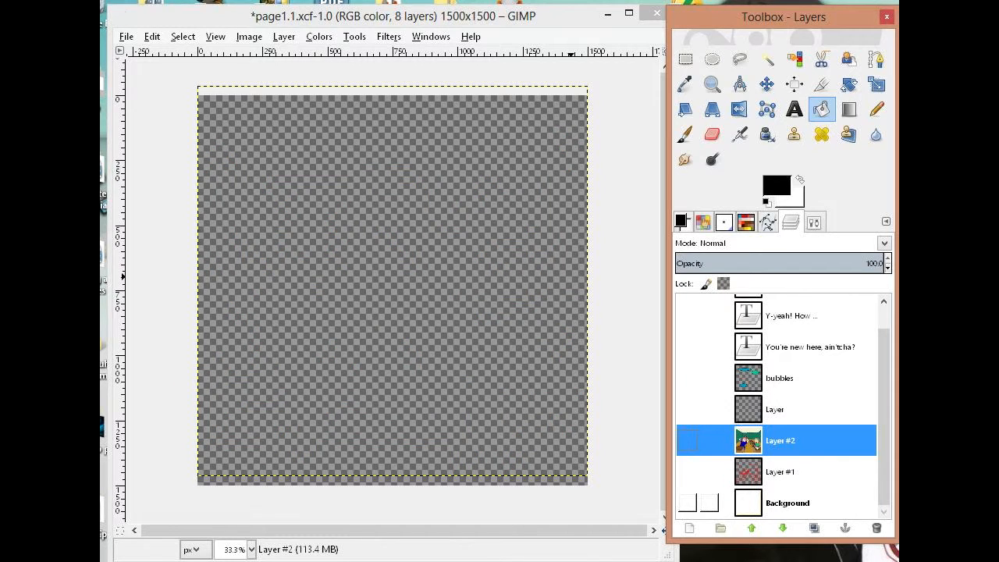
- Show the Background layer and the Layer #1 sketch above it, and make Layer #1 the active layer
left_click(687, 503)
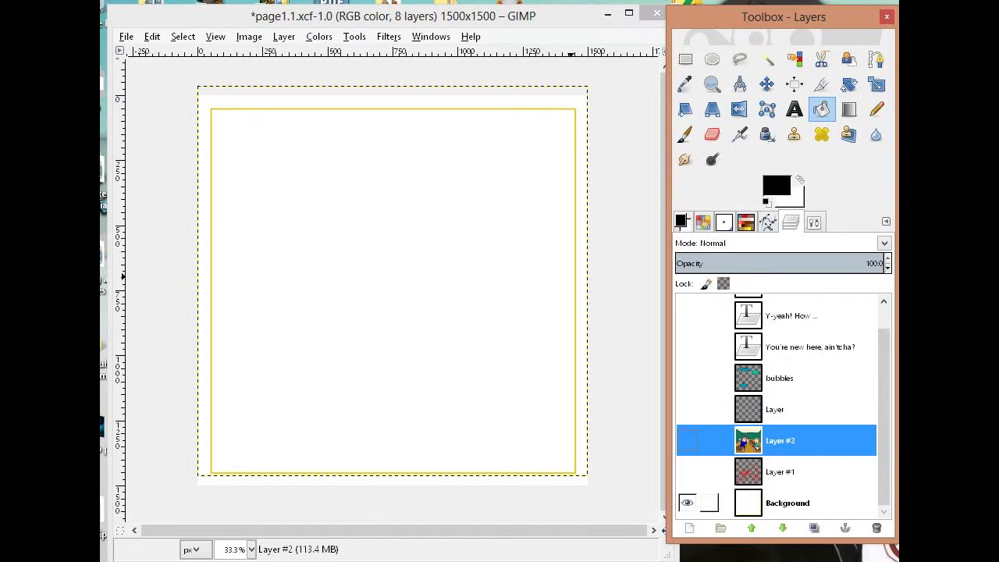
left_click(788, 502)
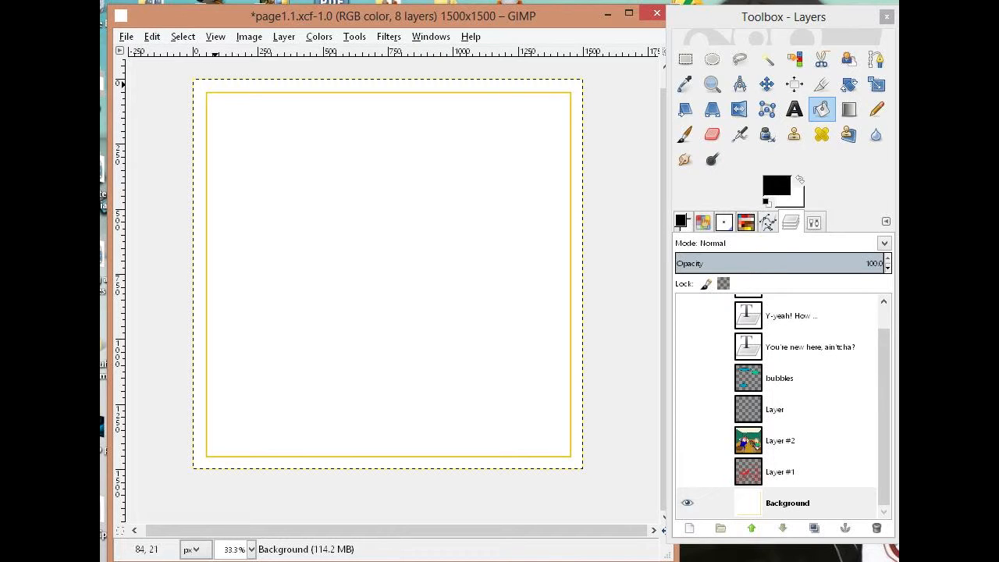
left_click_drag(395, 216, 401, 206)
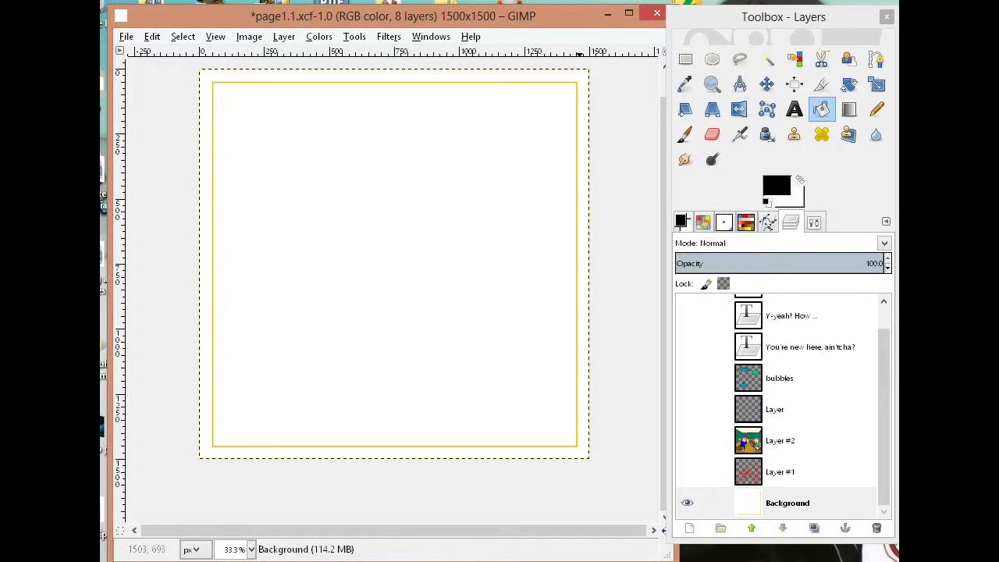
left_click(687, 472)
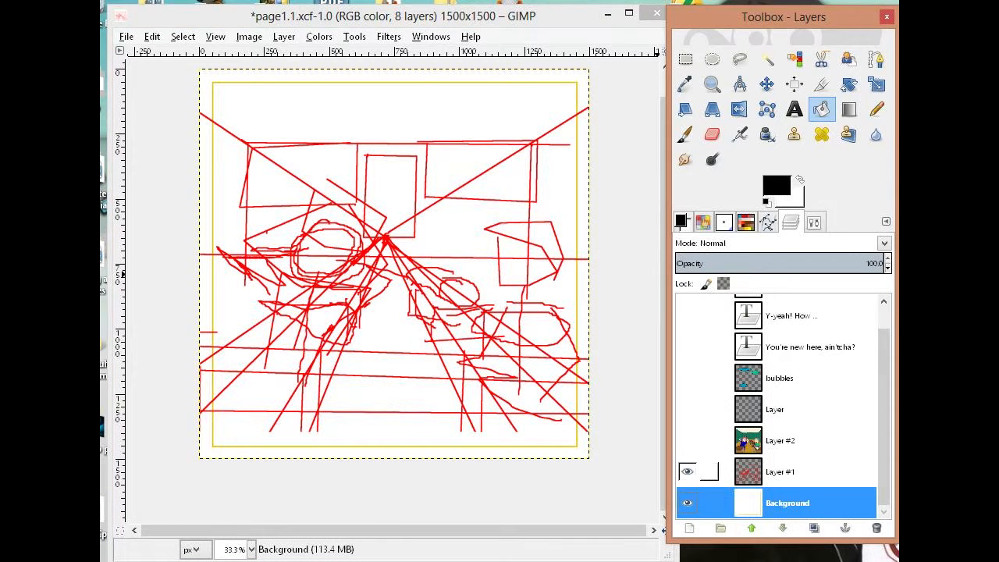
left_click(781, 471)
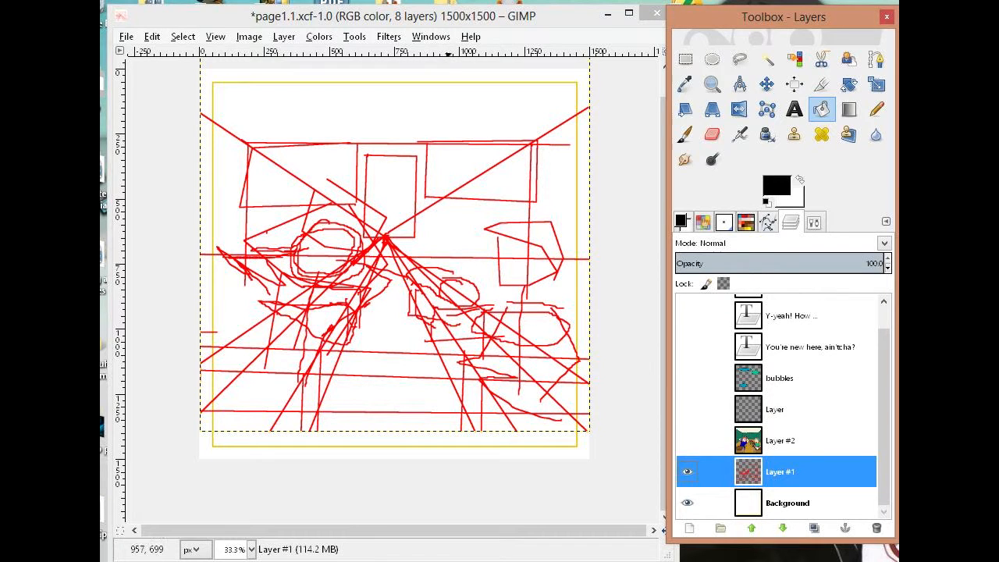
key("n")
left_click_drag(443, 170, 567, 159)
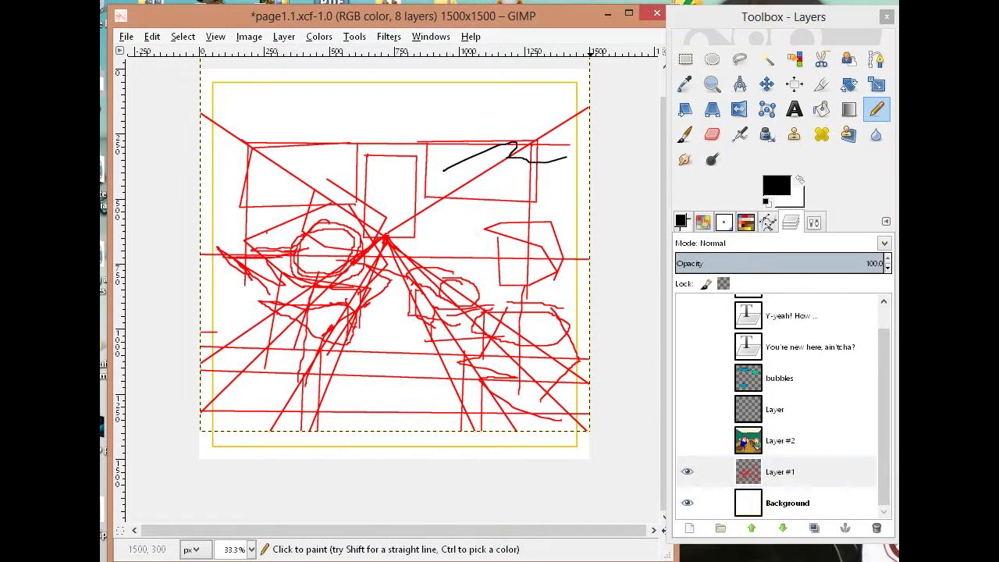
mouse_move(461, 231)
left_mouse_down()
mouse_move(488, 213)
mouse_move(555, 212)
left_mouse_up()
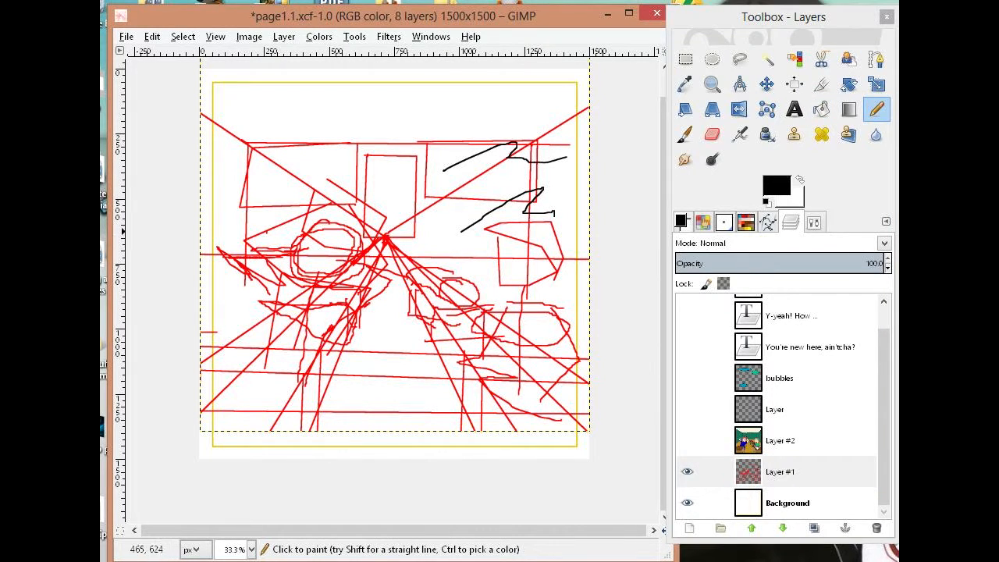
mouse_move(300, 233)
left_mouse_down()
mouse_move(333, 204)
mouse_move(364, 247)
left_mouse_up()
key("ctrl+z")
key("ctrl+z")
key("ctrl+z")
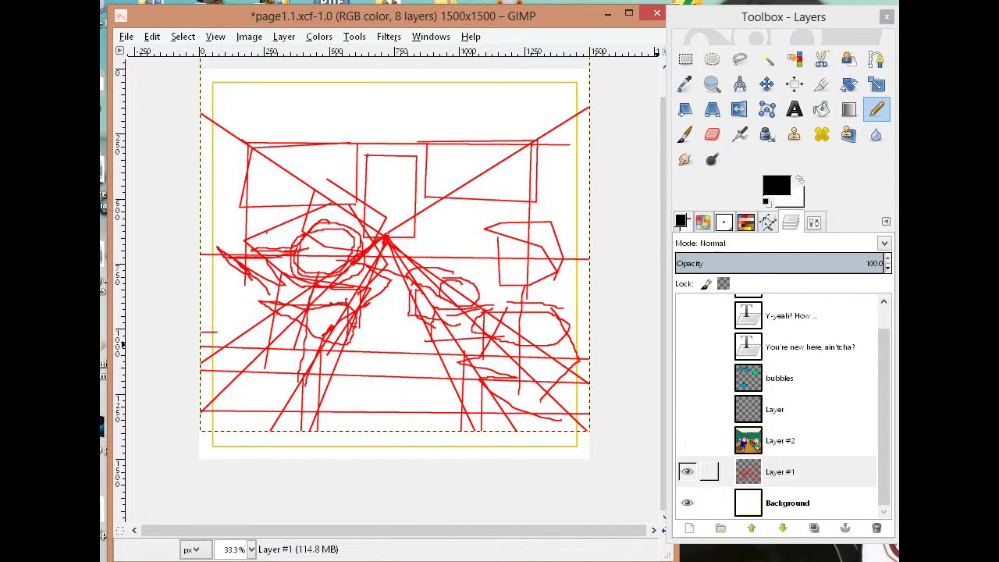
- Make Layer #2, the three dialogue text layers and the bubbles layer visible again
left_click(687, 441)
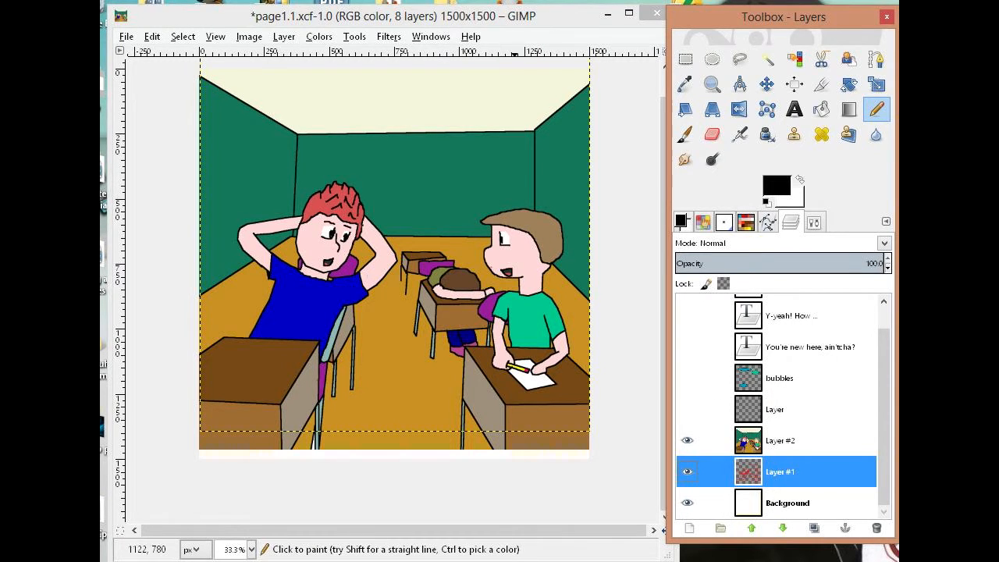
left_click(687, 346)
left_click(687, 315)
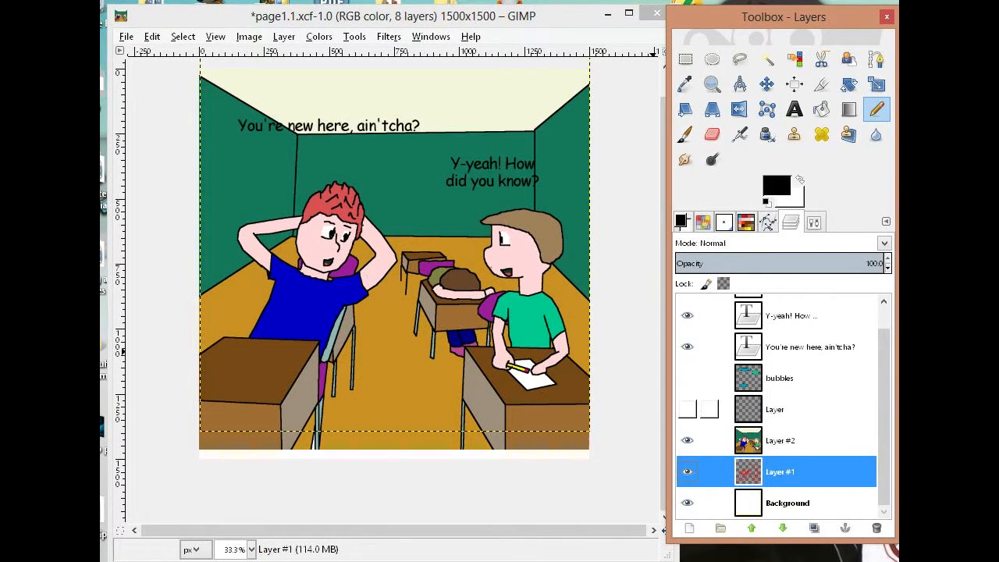
scroll(687, 409, "up", 1)
left_click(687, 310)
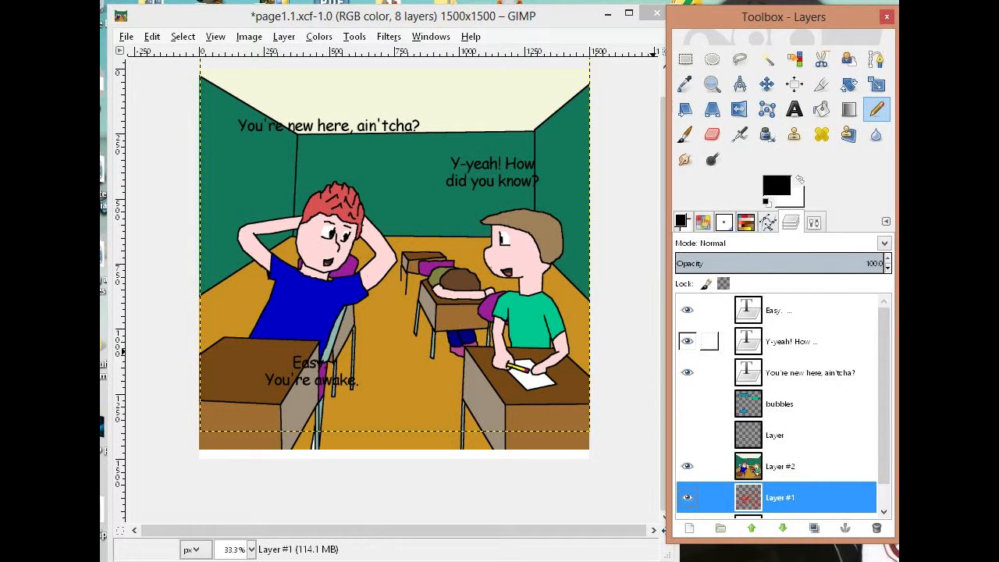
left_click(687, 404)
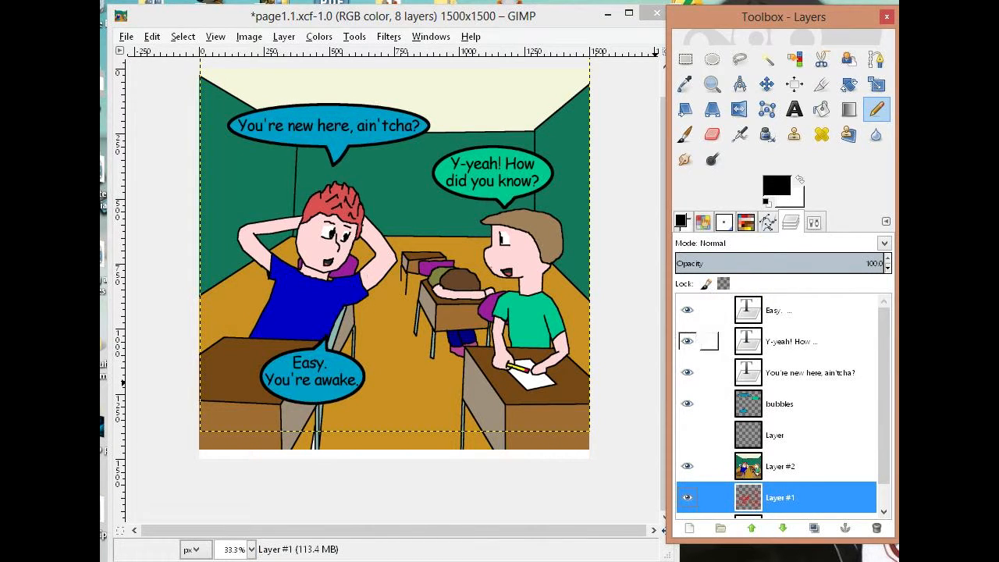
- Create a new layer group above the bubbles layer and name it "text"
right_click(811, 403)
left_click(859, 36)
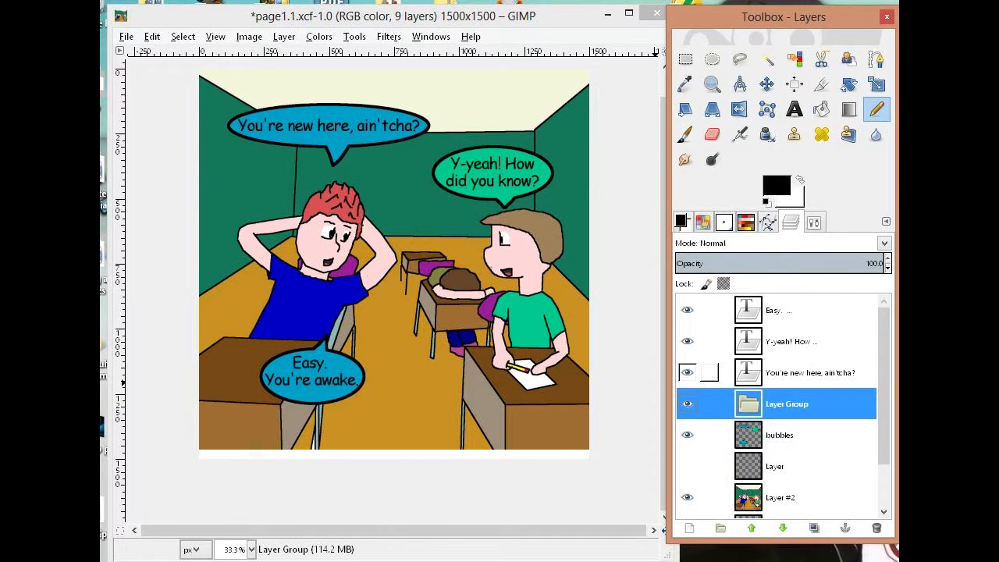
left_click_drag(699, 403, 801, 314)
double_click(787, 404)
type("text")
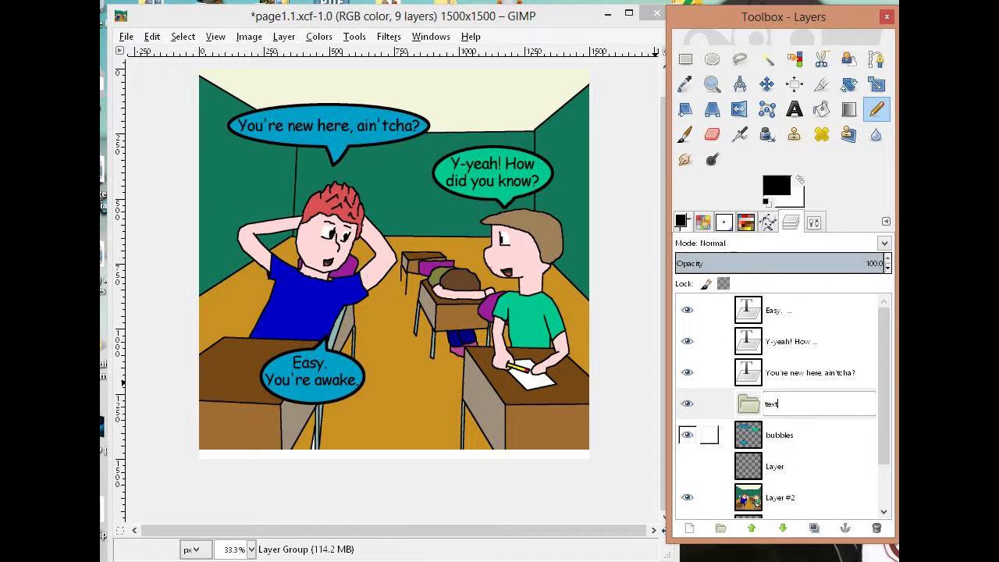
key("Return")
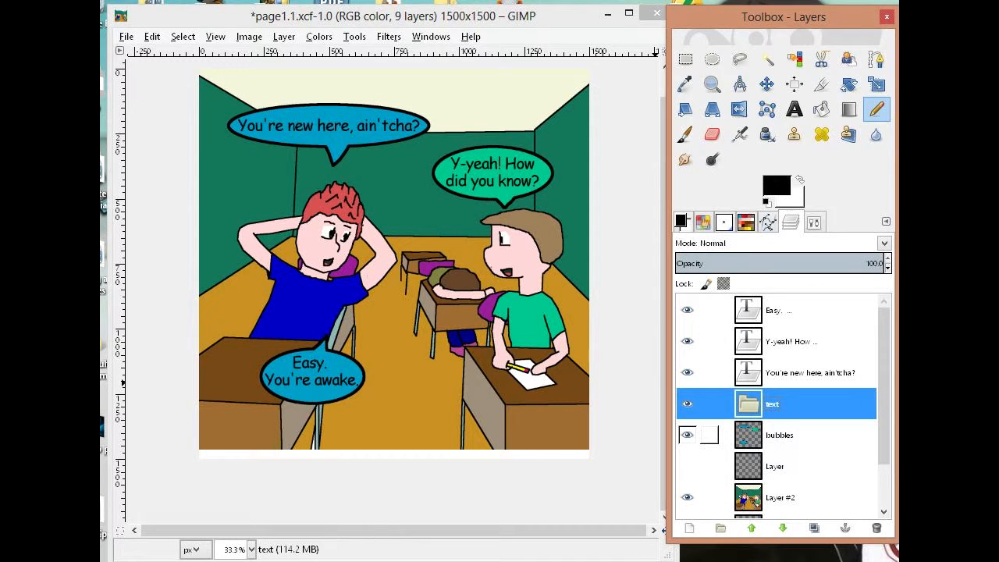
- Try to move the three dialogue text layers into the text layer group
left_click_drag(805, 372, 773, 402)
left_click(773, 403)
left_click_drag(791, 342, 773, 394)
right_click(770, 373)
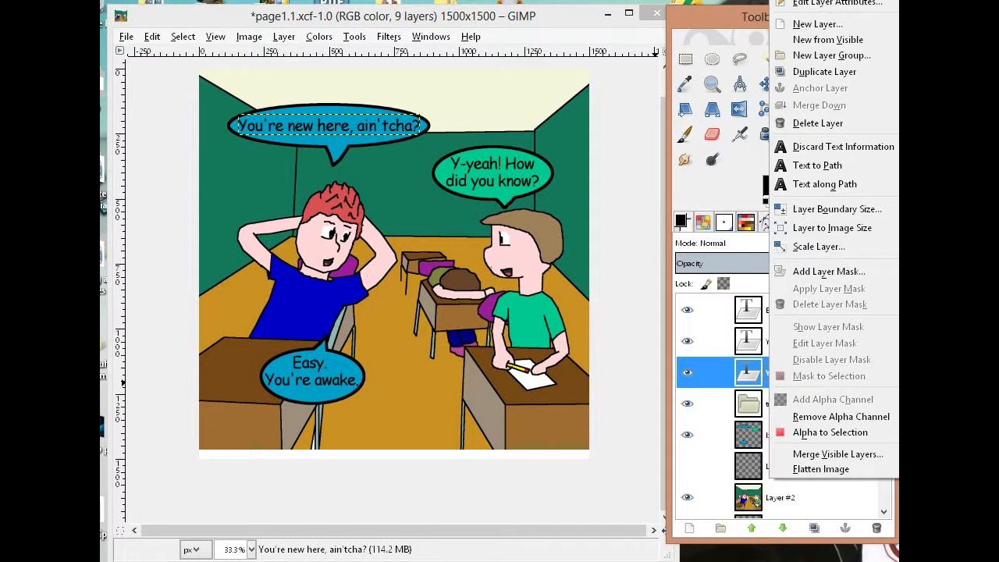
left_click(757, 403)
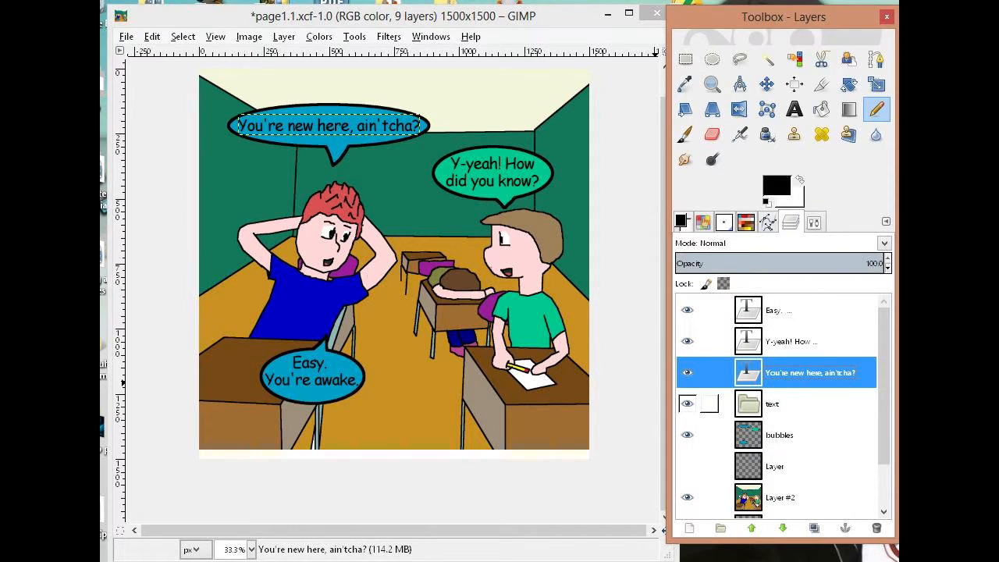
left_click(769, 404)
left_click(771, 373)
left_click(771, 341)
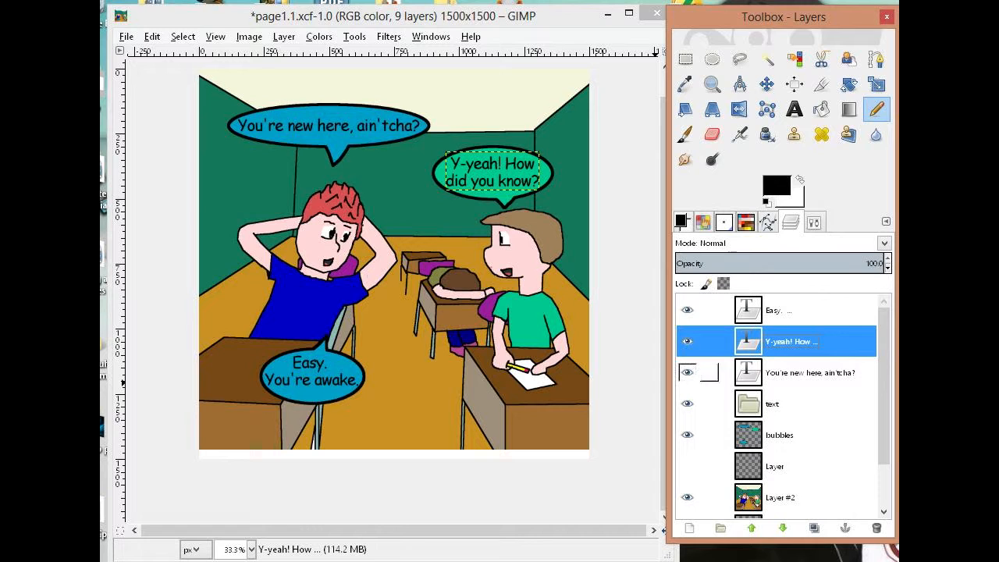
left_click_drag(761, 310, 768, 412)
left_click_drag(769, 435, 769, 372)
- Lower the "You're new here, ain'tcha?" layer below the text group, raise it back, and select the group
left_click(781, 372)
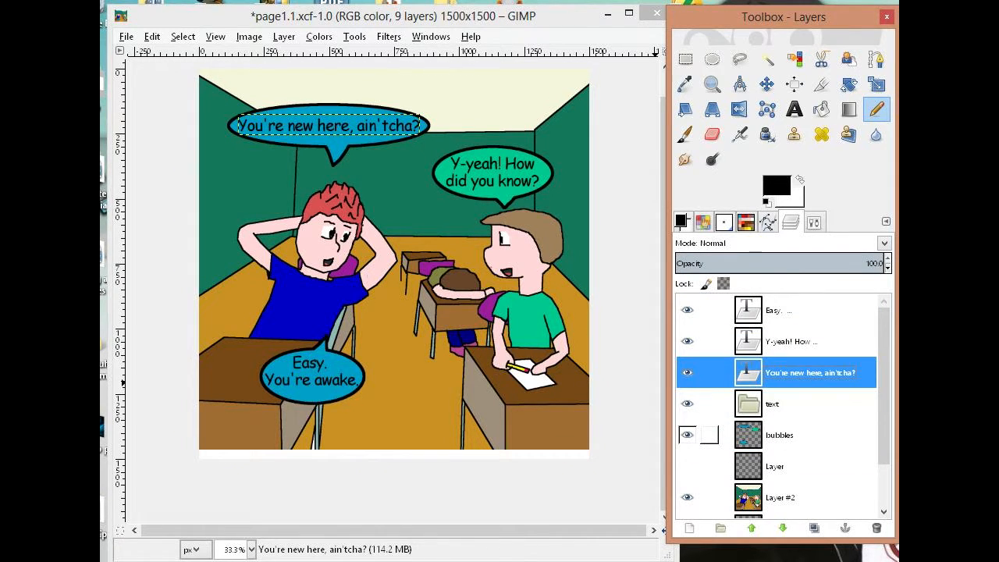
left_click(783, 528)
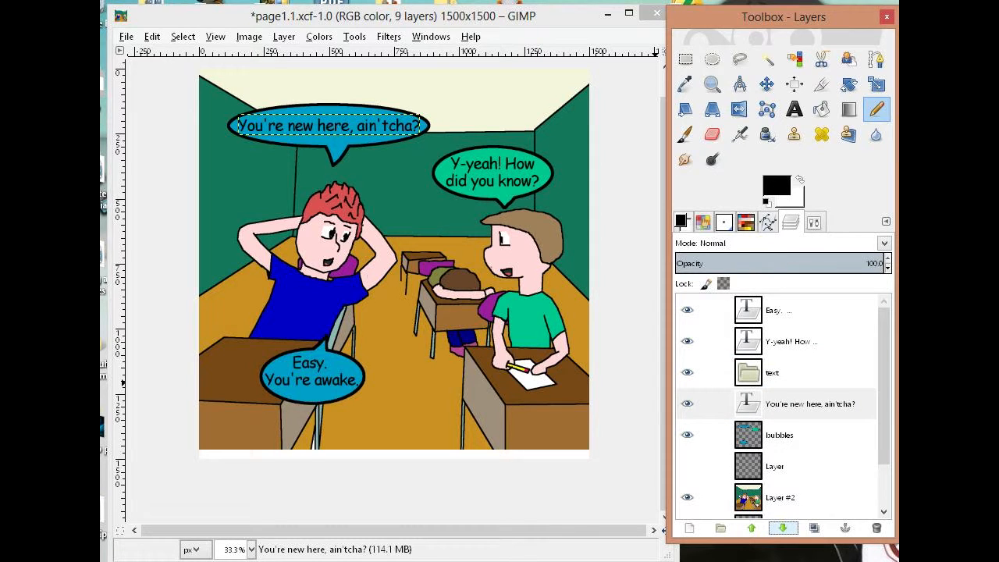
left_click(752, 528)
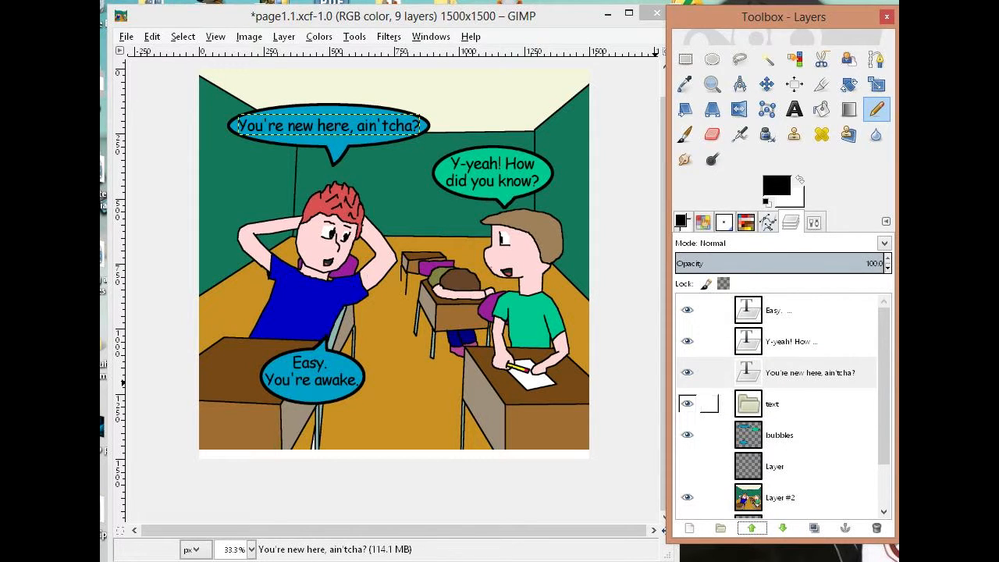
left_click(710, 403)
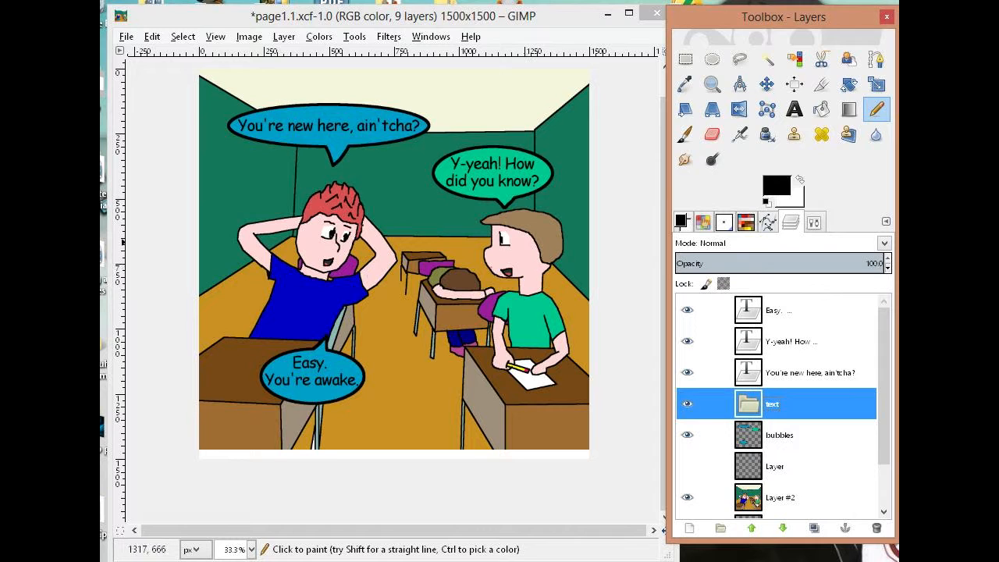
- Move the Background layer to the top of the layer stack
scroll(493, 214, "up", 1)
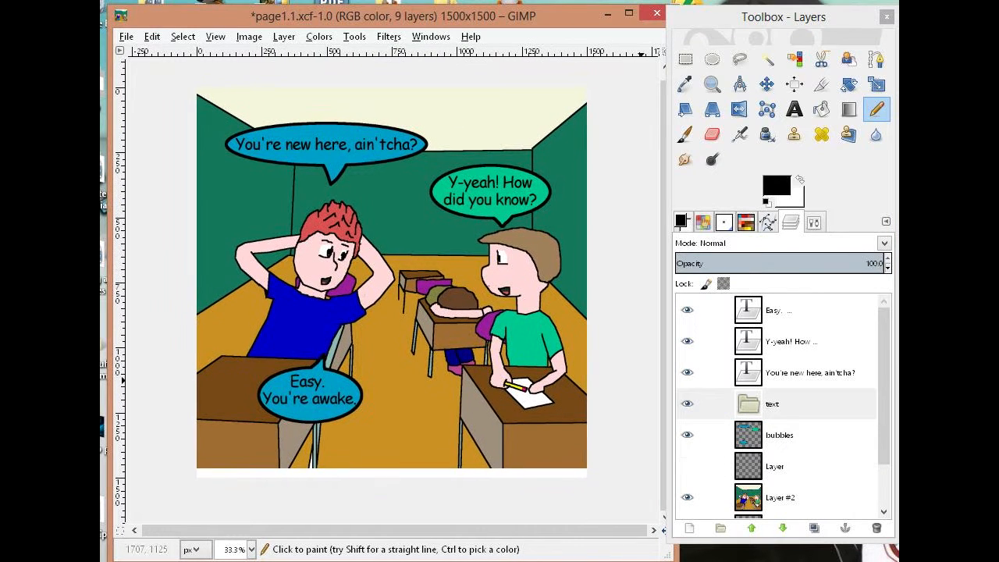
scroll(687, 372, "down", 2)
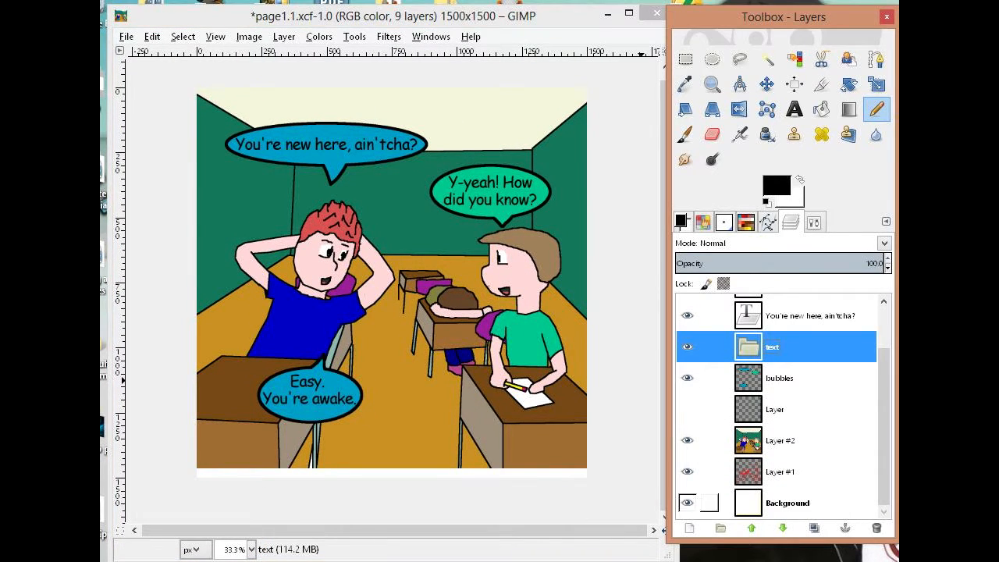
left_click(709, 503)
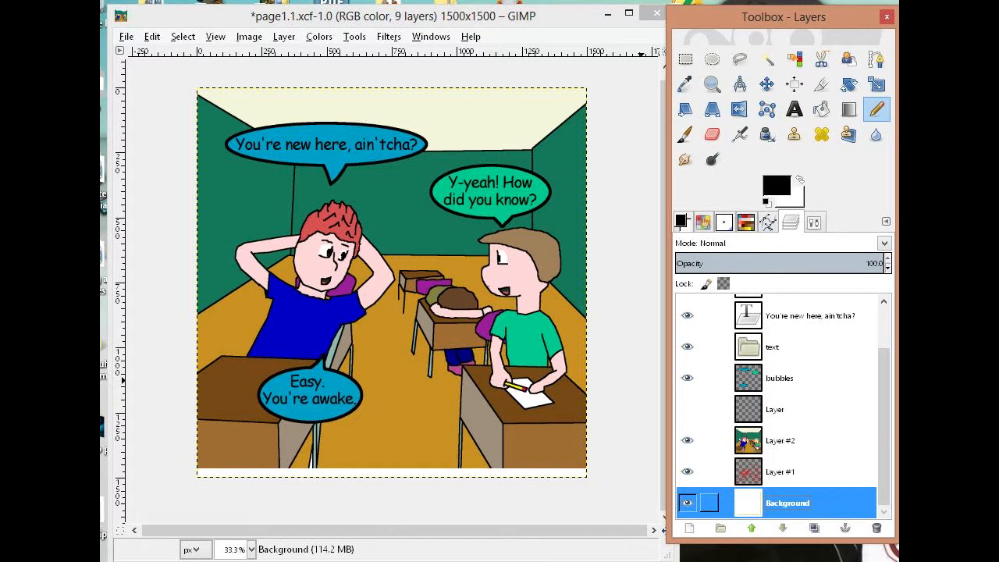
right_click(801, 504)
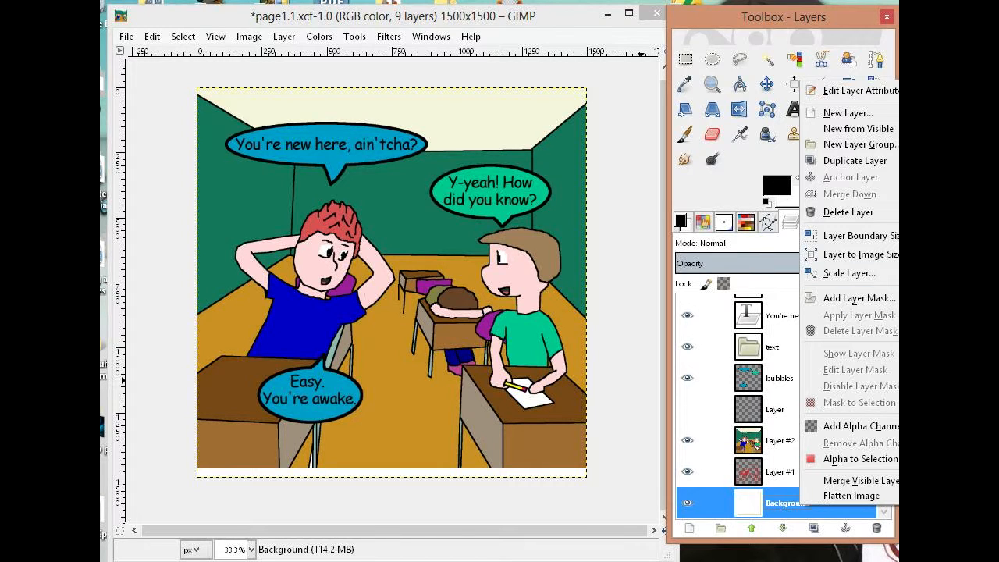
key("Escape")
left_click(283, 37)
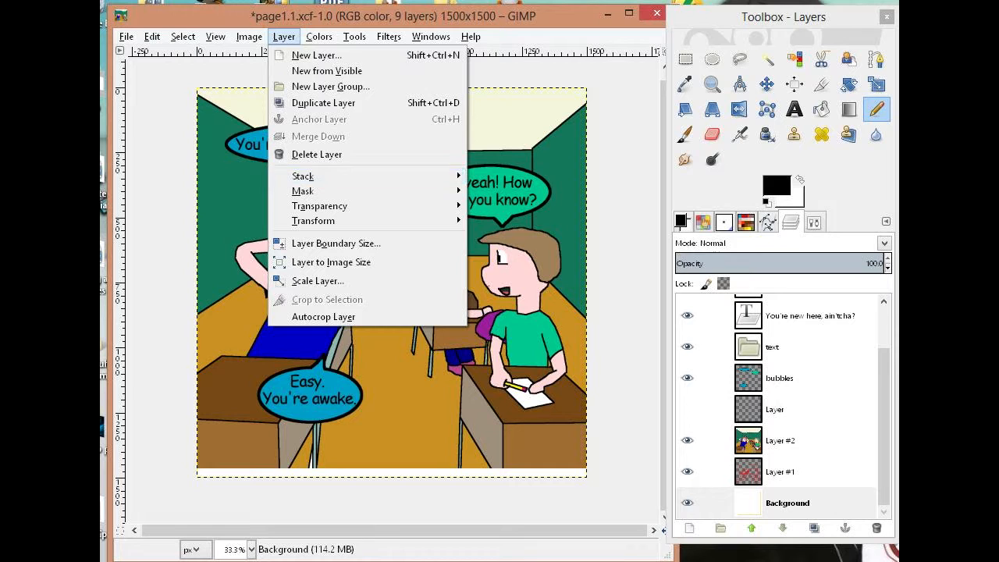
mouse_move(367, 176)
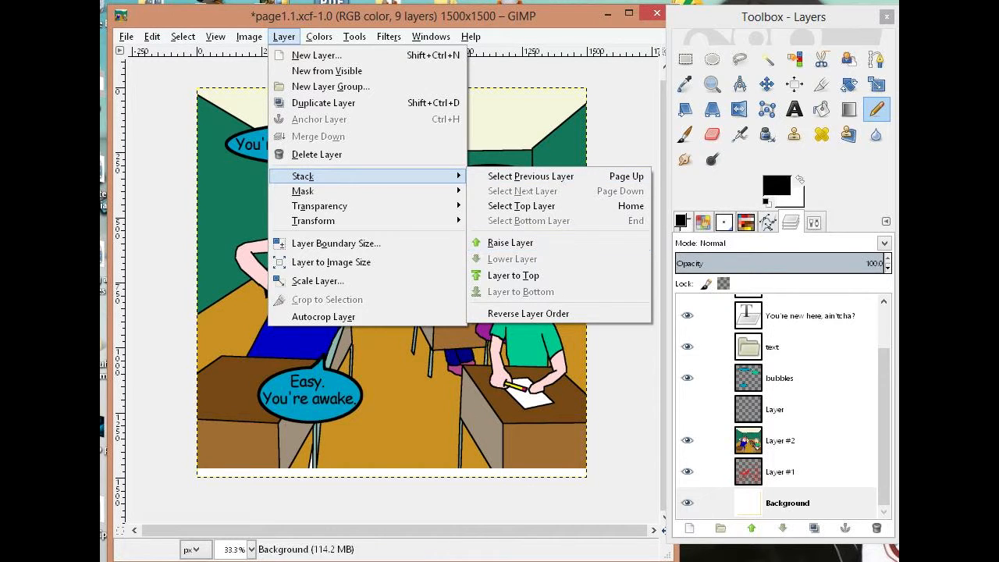
left_click(515, 275)
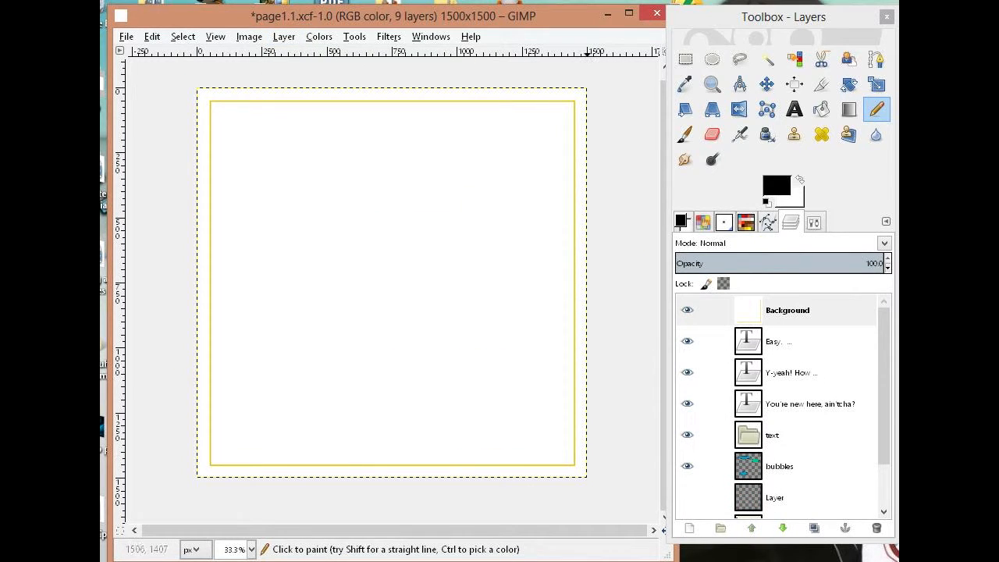
- Select the area inside the yellow border on the Background layer with Fuzzy Select
key("u")
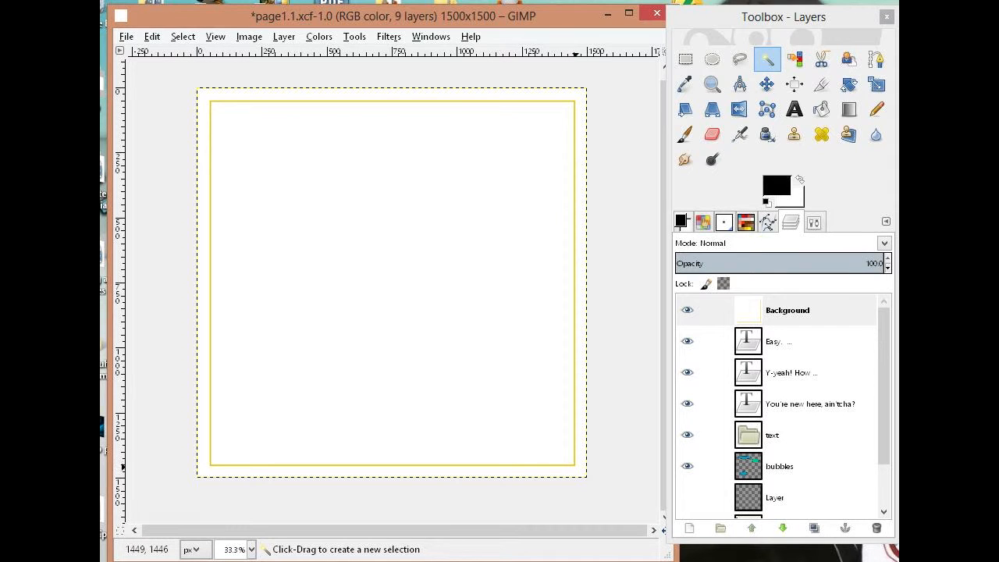
left_click(574, 464)
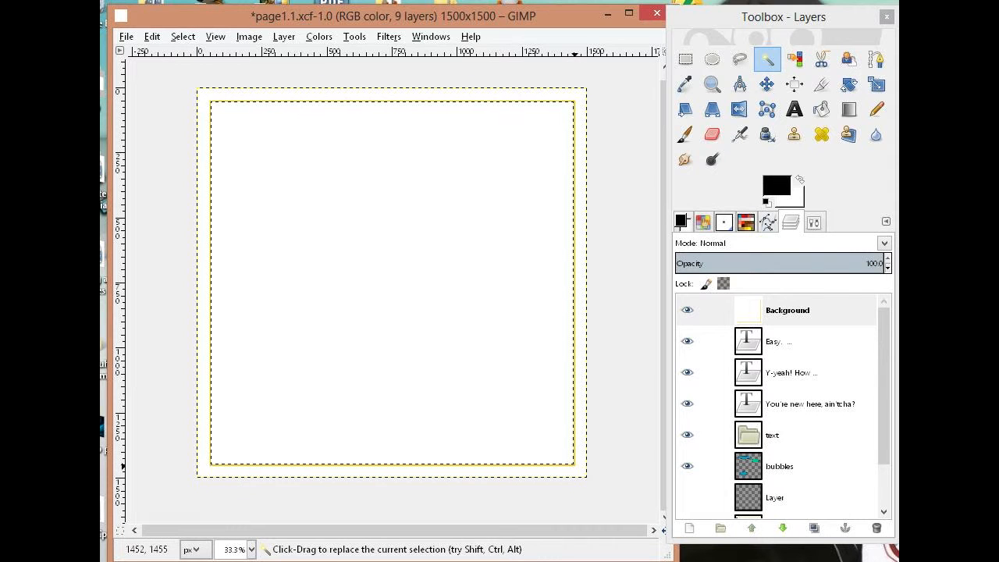
- Examine the yellow border's lower-right corner and its selection outline up close, and return to the whole page
left_click_drag(576, 467, 513, 438)
key("plus")
key("plus")
key("plus")
key("plus")
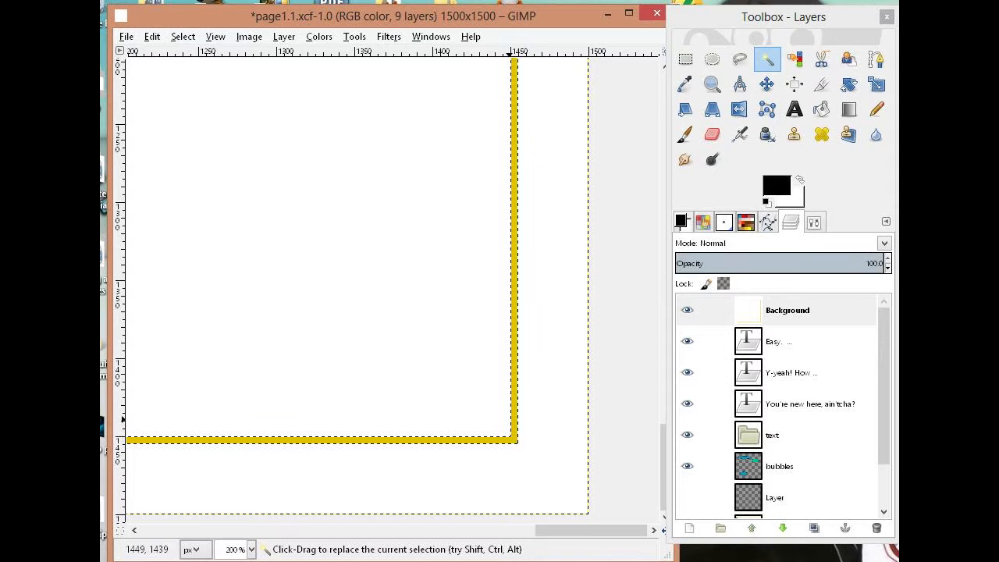
key("plus")
key("minus")
key("minus")
key("minus")
key("minus")
key("minus")
key("minus")
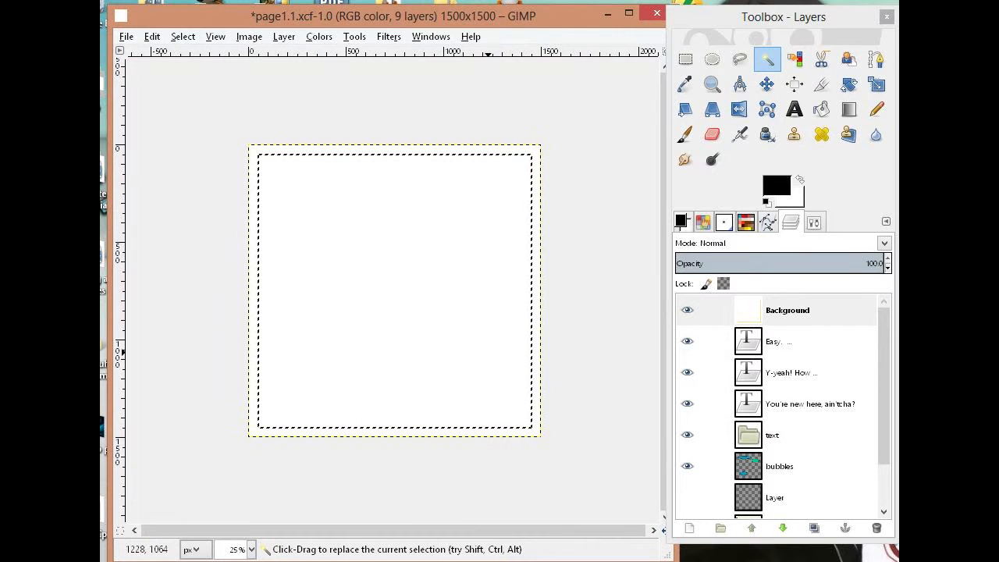
- Hide the Background layer and make the layer named Layer, with the thin black panel frame, active and visible
left_click(687, 310)
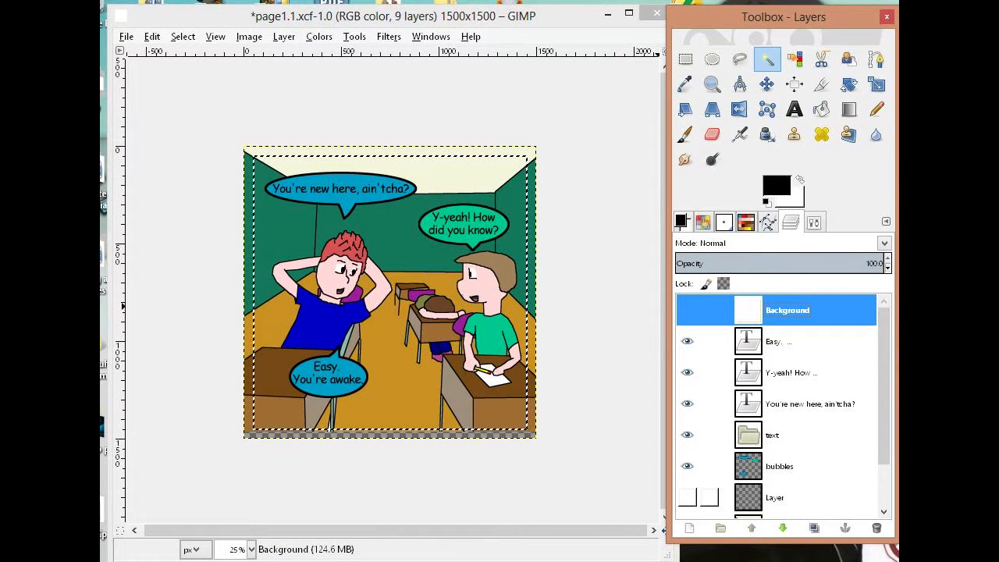
left_click(812, 497)
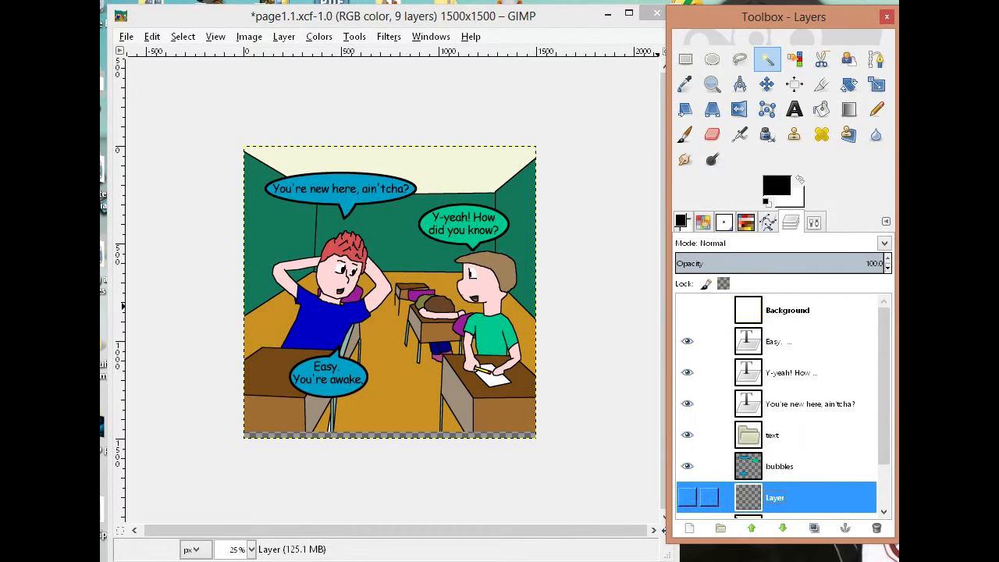
left_click(687, 497)
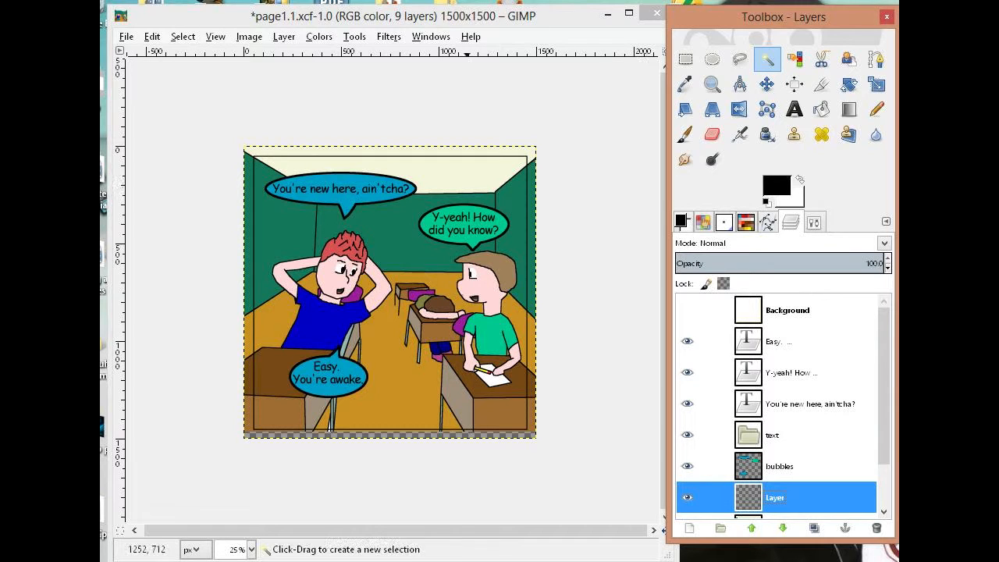
- Fill the margin outside the black panel frame with white using Bucket Fill, after swapping the foreground and background colours
key("shift+b")
key("x")
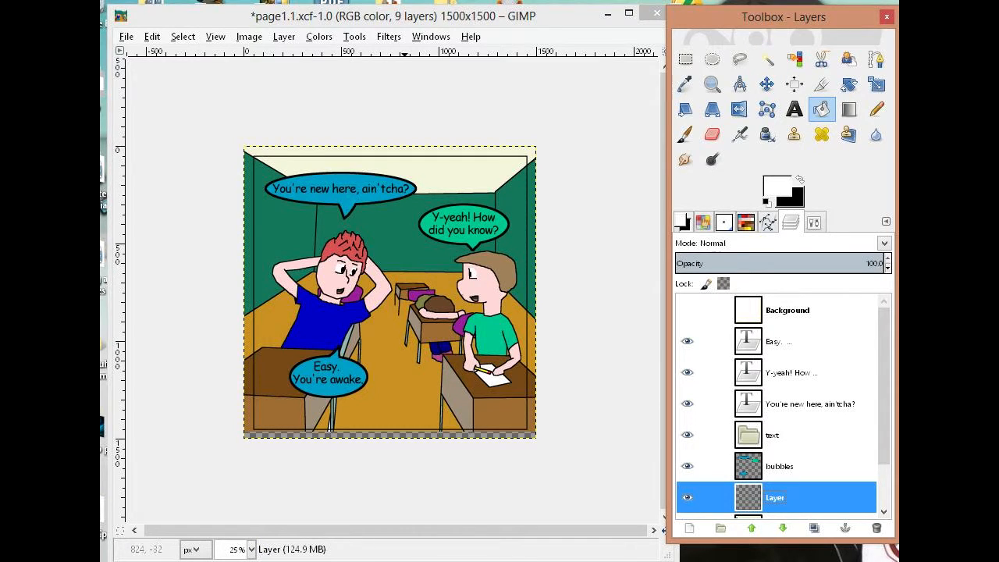
left_click(350, 151)
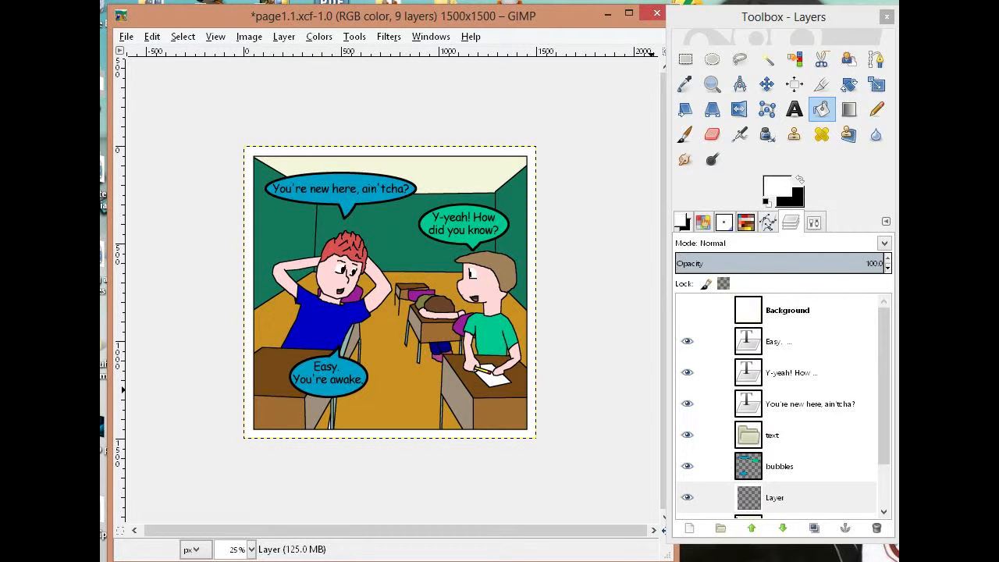
- Open the S palette and fill the margin around the panel with its muted grey-teal colour
left_click(781, 243)
left_click(727, 259)
left_click(745, 223)
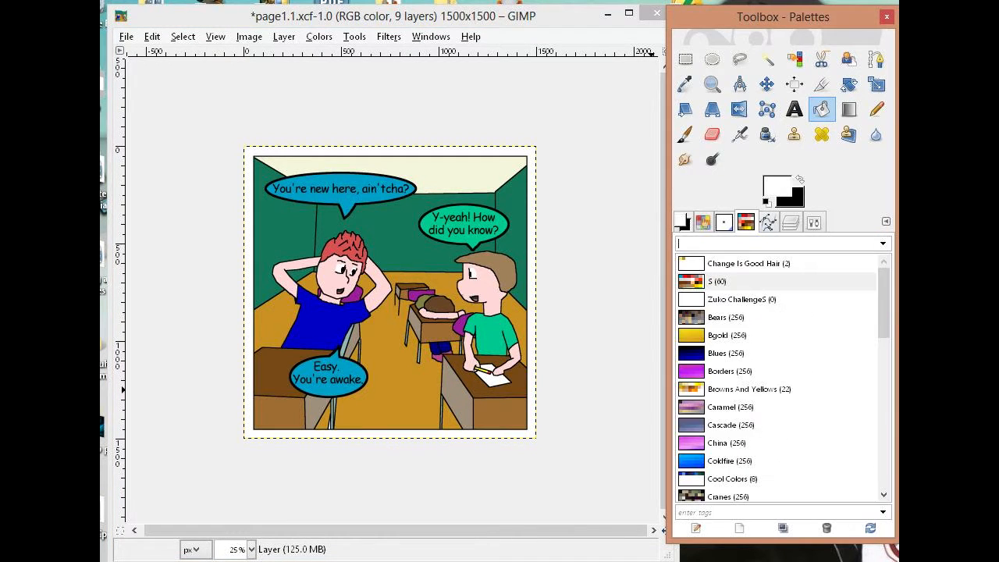
double_click(716, 281)
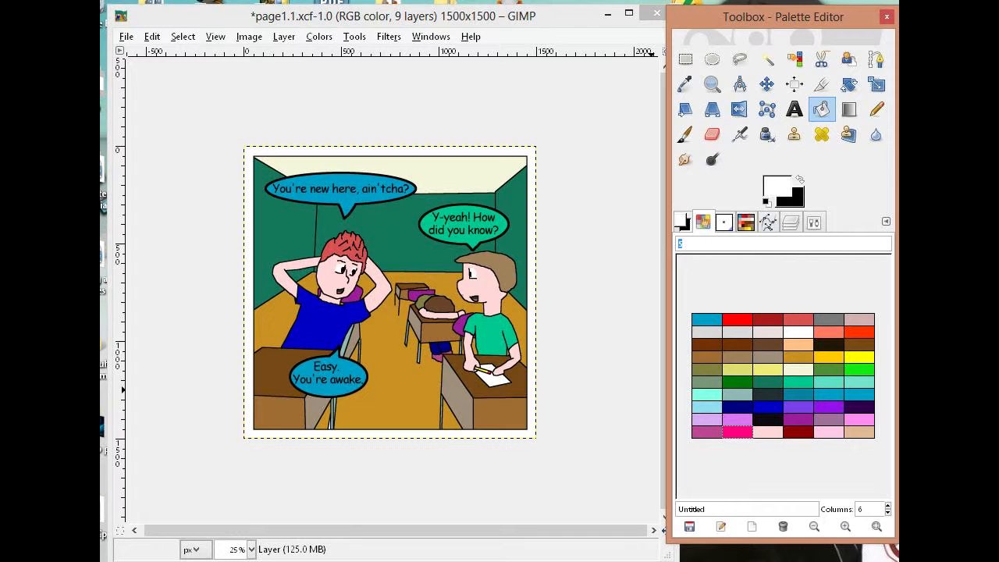
left_click(738, 394)
left_click(532, 159)
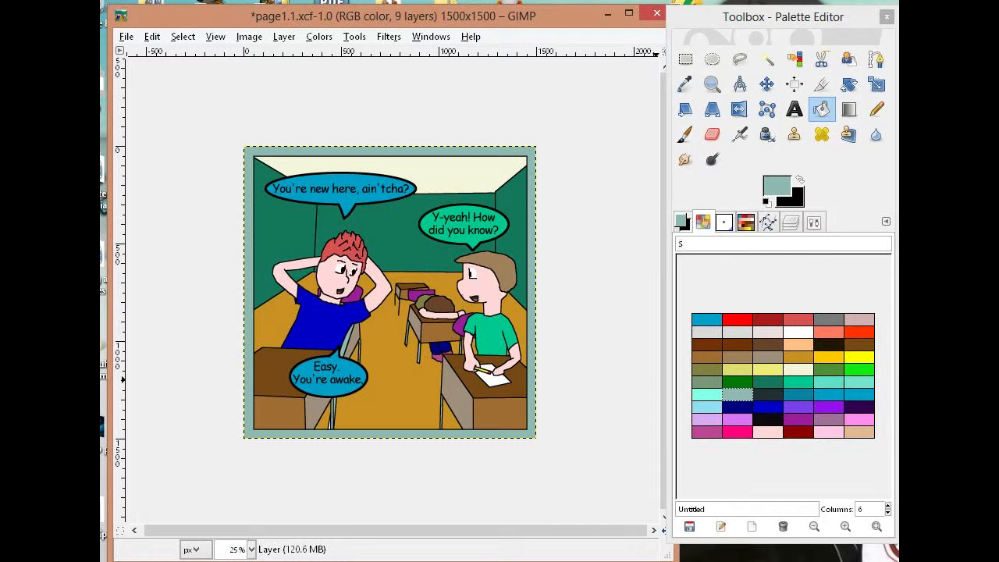
- Try light blue, grey-green and muted purple from the palette as fills for the panel's margin
left_click(707, 407)
left_click(535, 250)
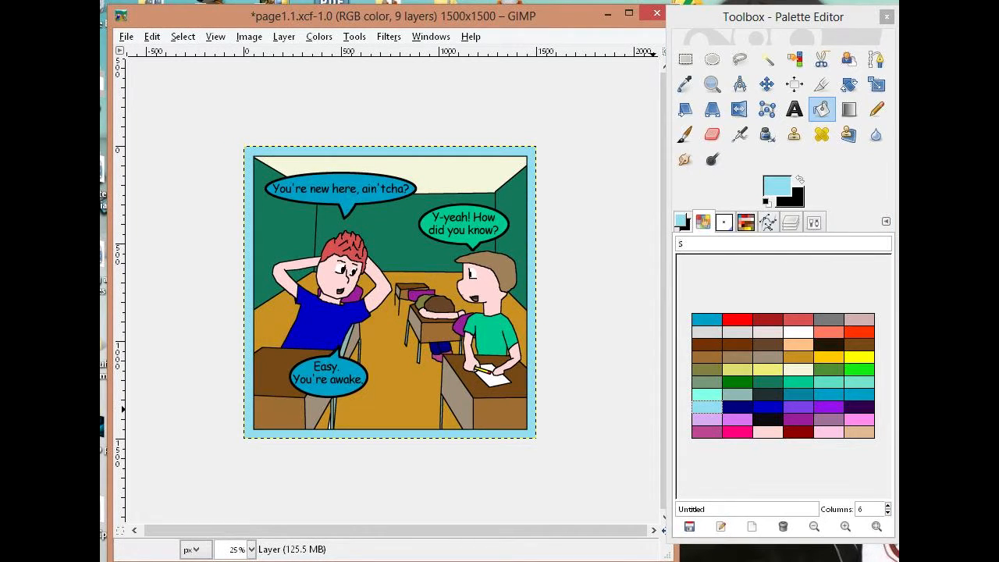
left_click(707, 382)
left_click(529, 281)
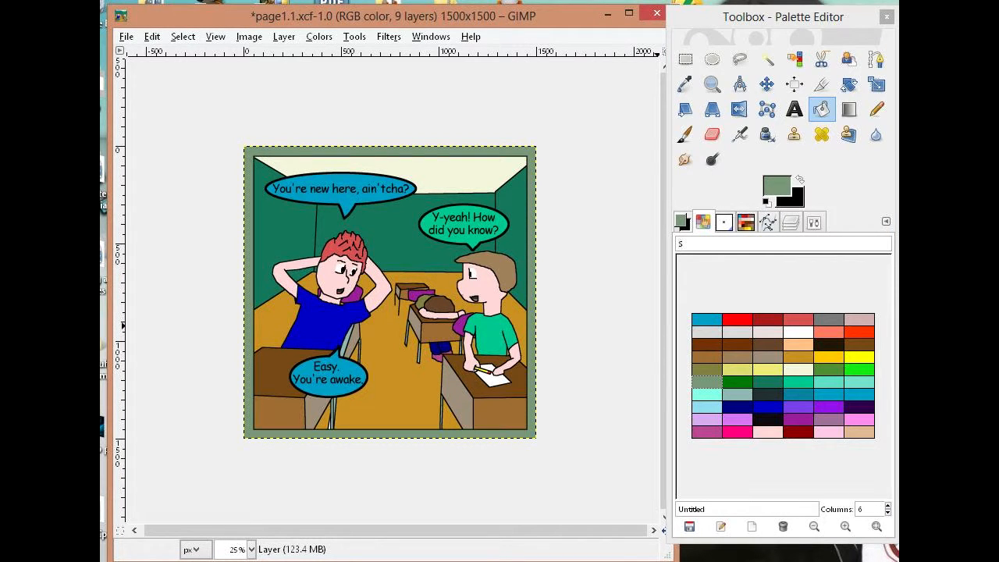
left_click(828, 420)
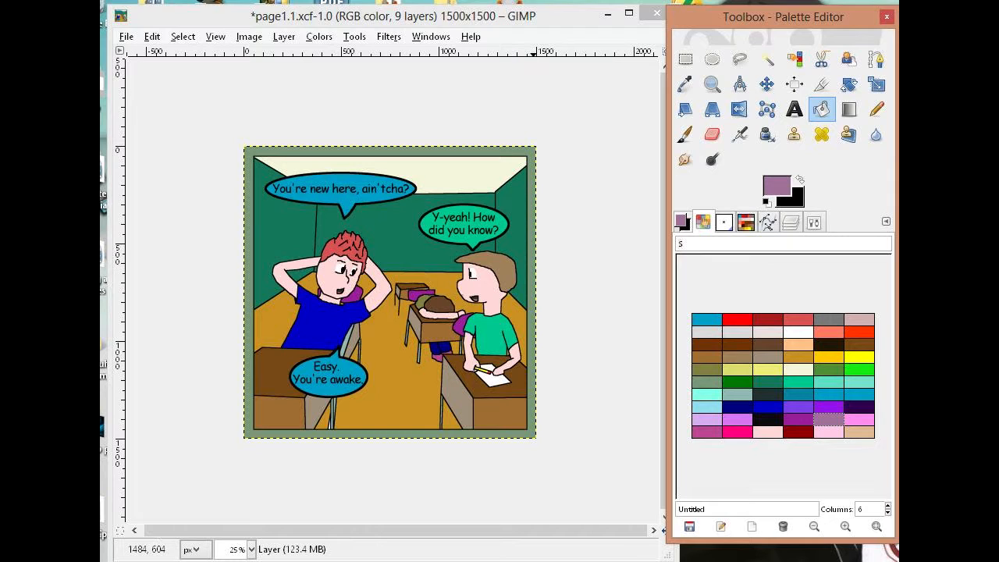
left_click(533, 264)
- Try medium grey, taupe and very dark brown from the palette as fills for the panel's margin
left_click(829, 319)
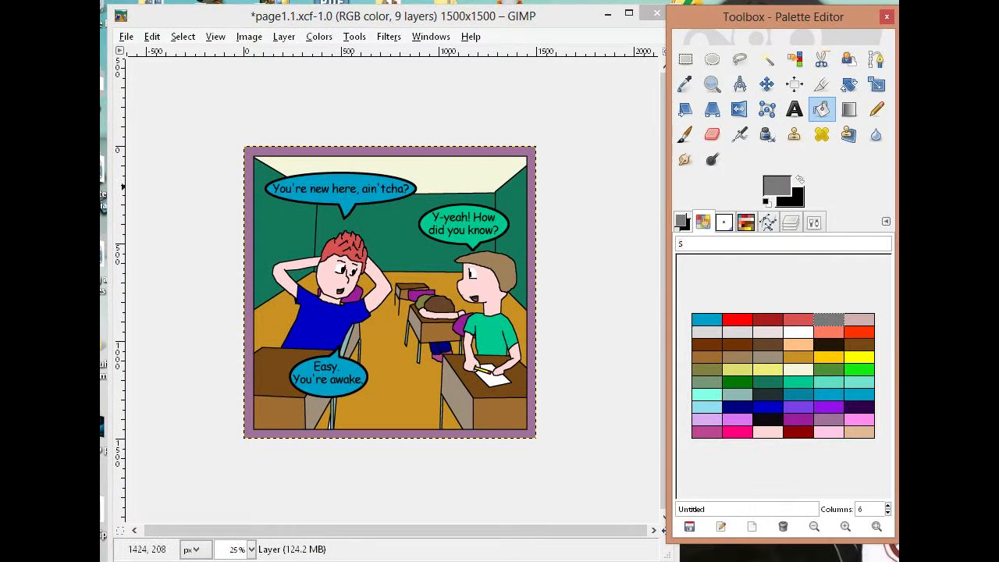
left_click(529, 188)
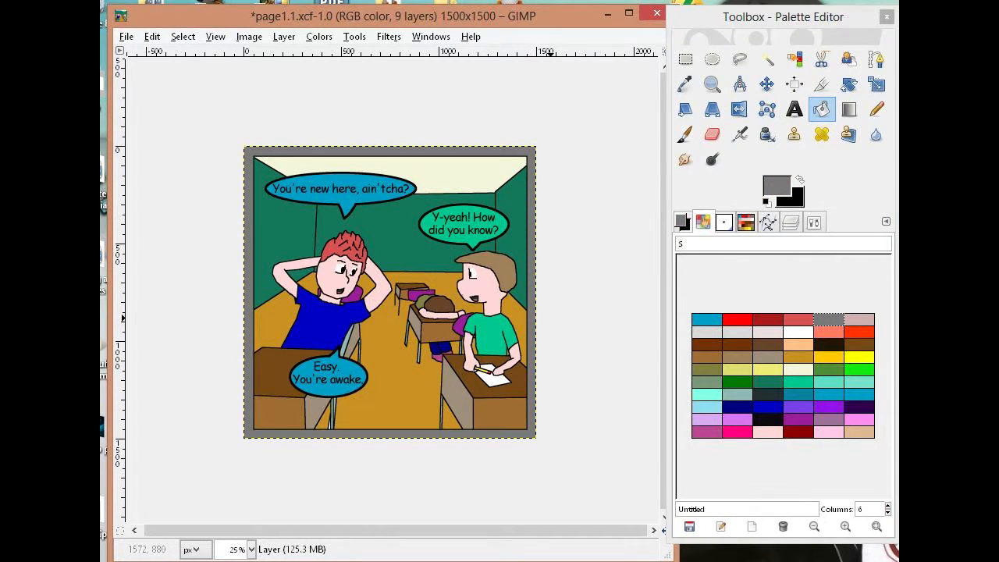
left_click(767, 332)
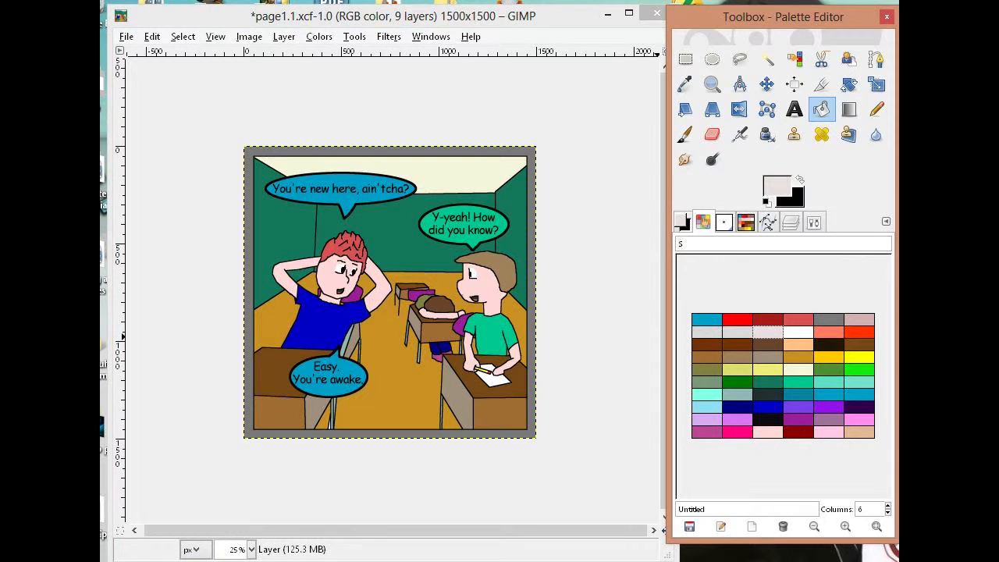
left_click(768, 357)
left_click(531, 291)
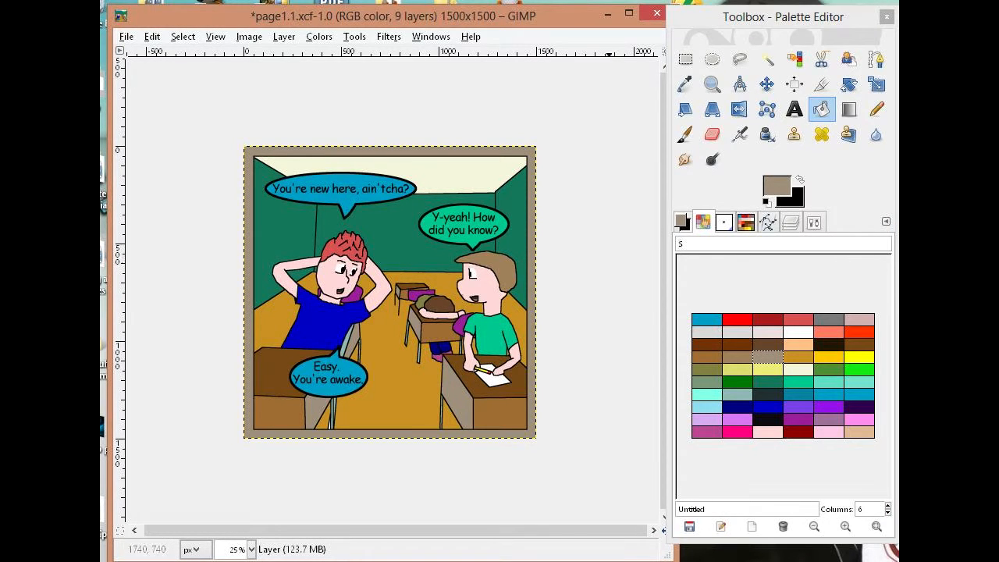
left_click(829, 345)
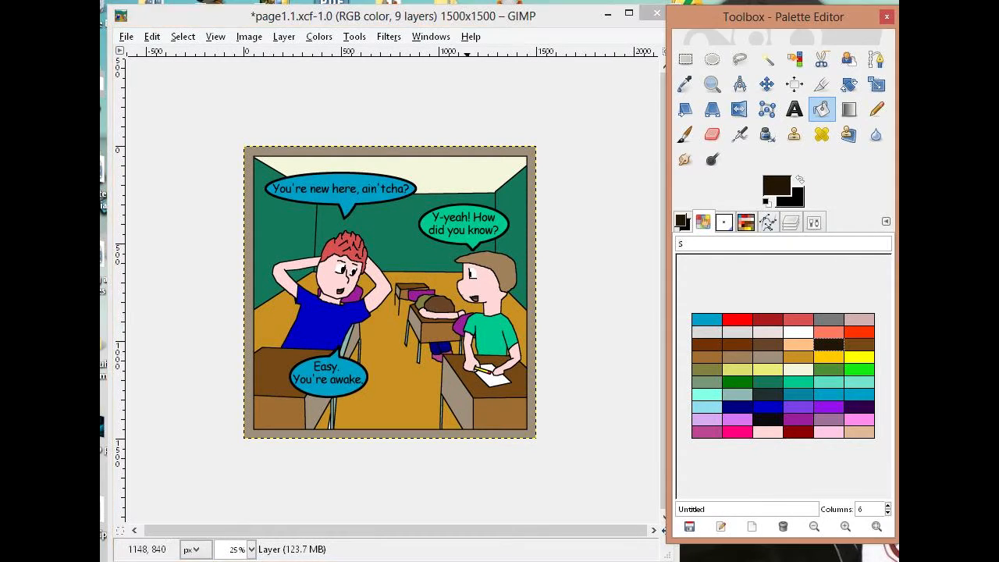
left_click(532, 342)
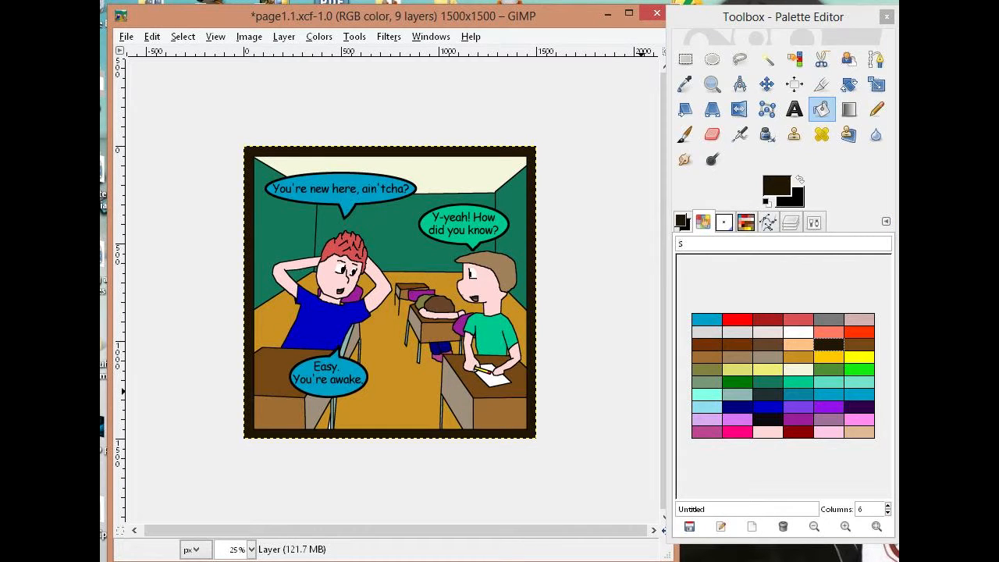
- Fill the panel's margin with the palette's muted grey-teal and save the image
left_click(737, 394)
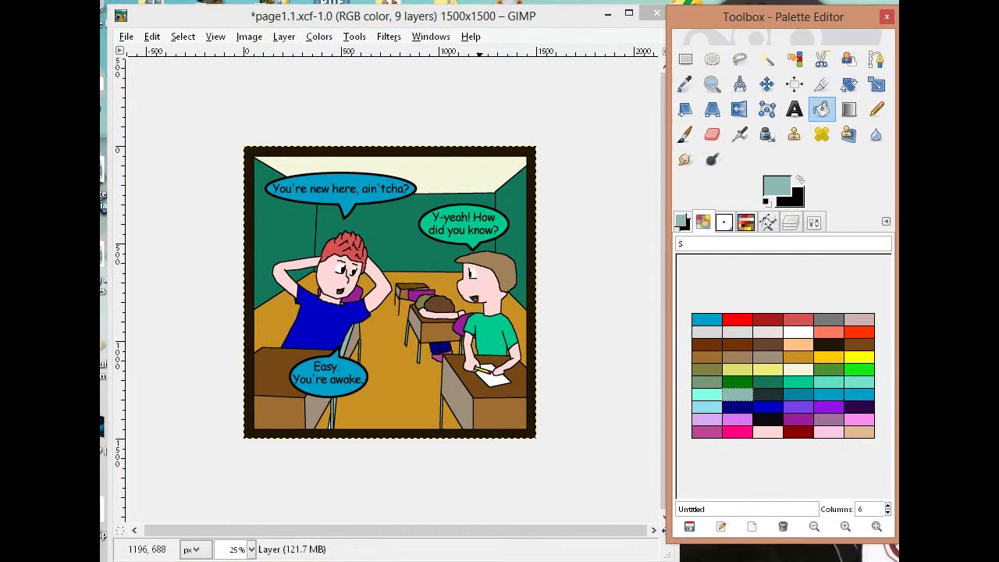
left_click(531, 301)
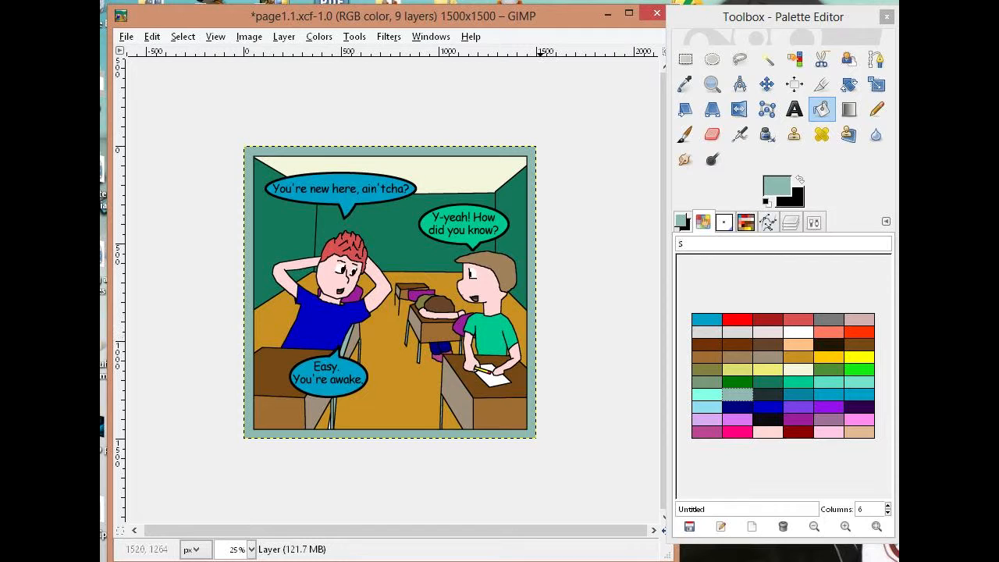
left_click_drag(541, 402, 530, 386)
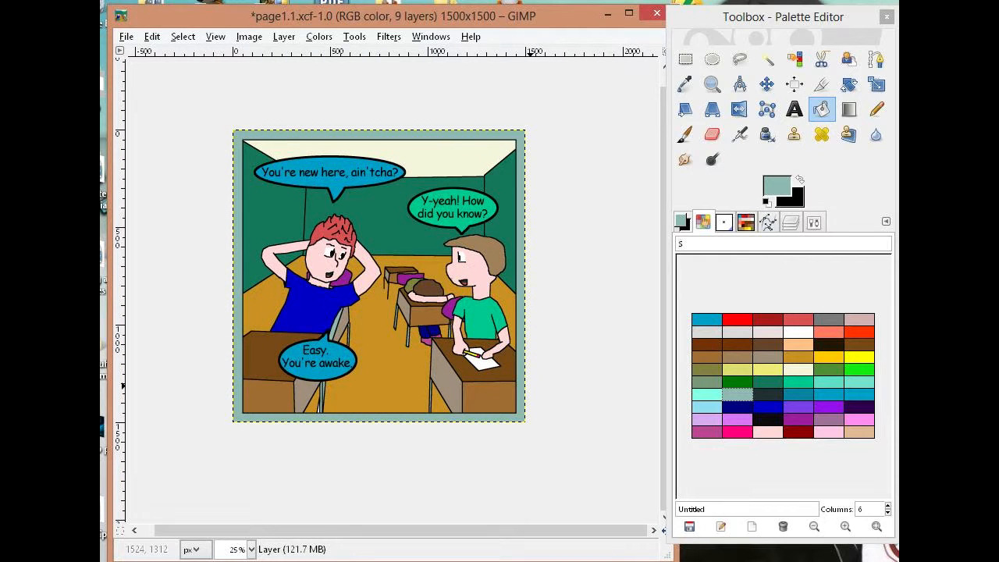
key("ctrl+s")
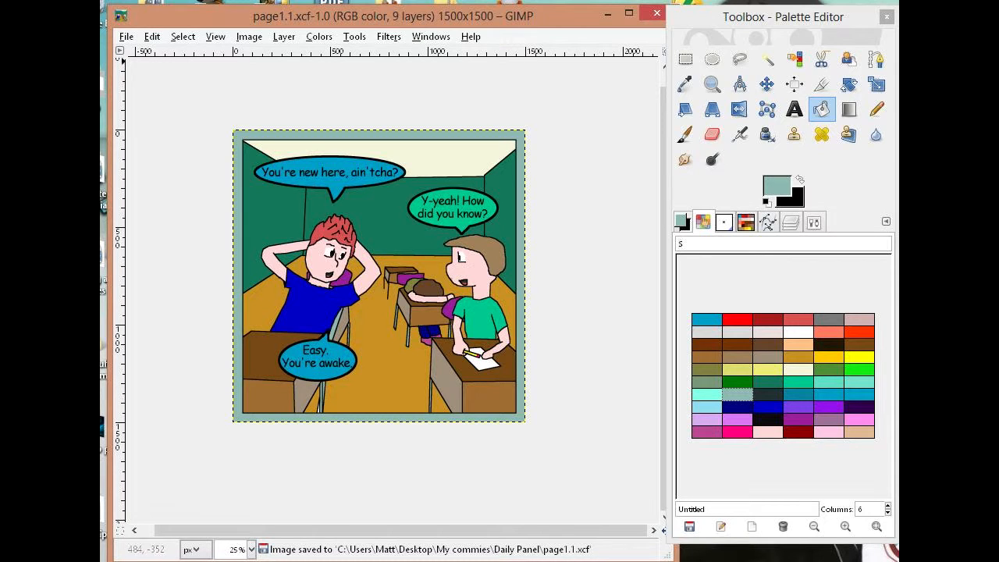
- Open the Scale Image settings and set the linked width and height to 750 px
left_click(354, 37)
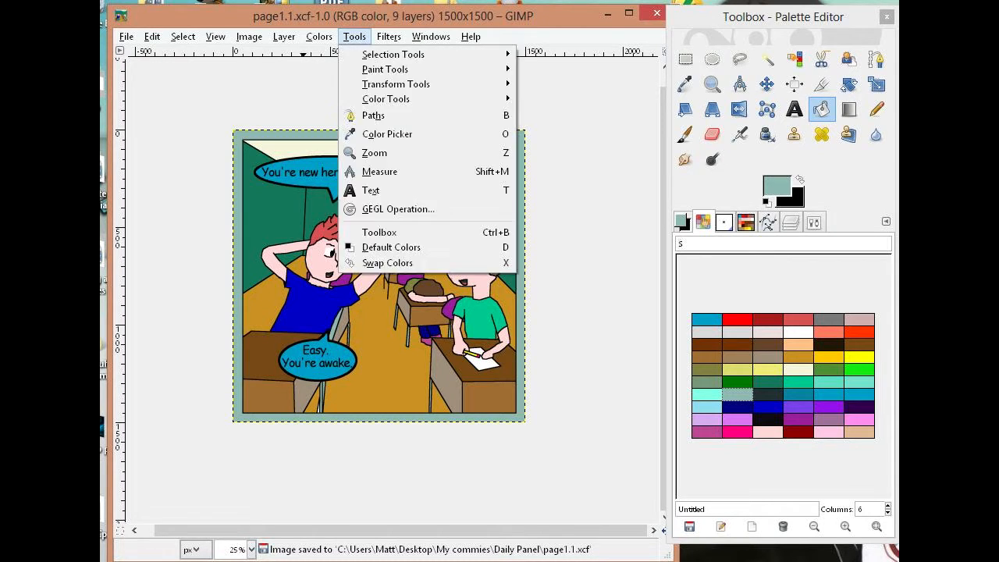
left_click(249, 37)
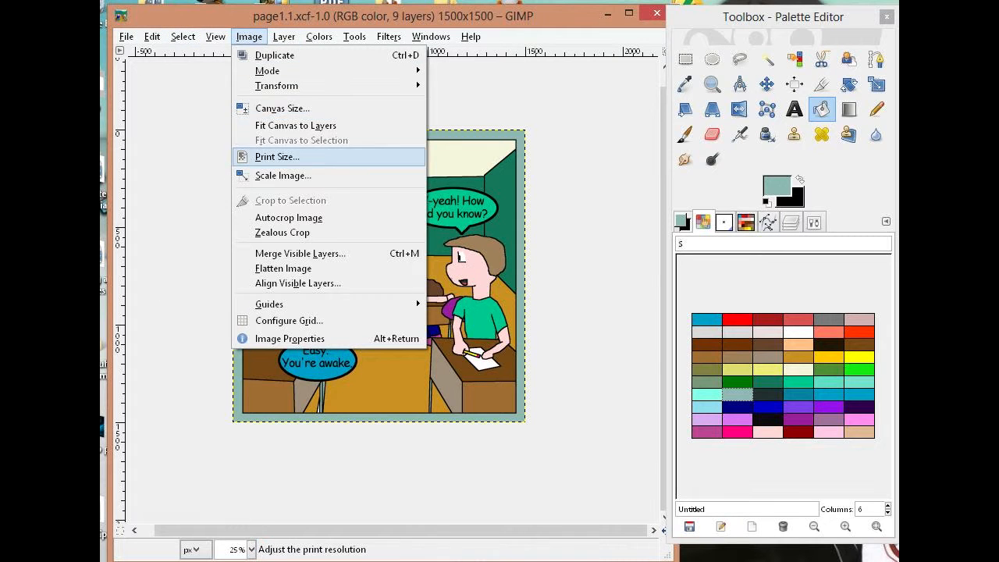
left_click(282, 175)
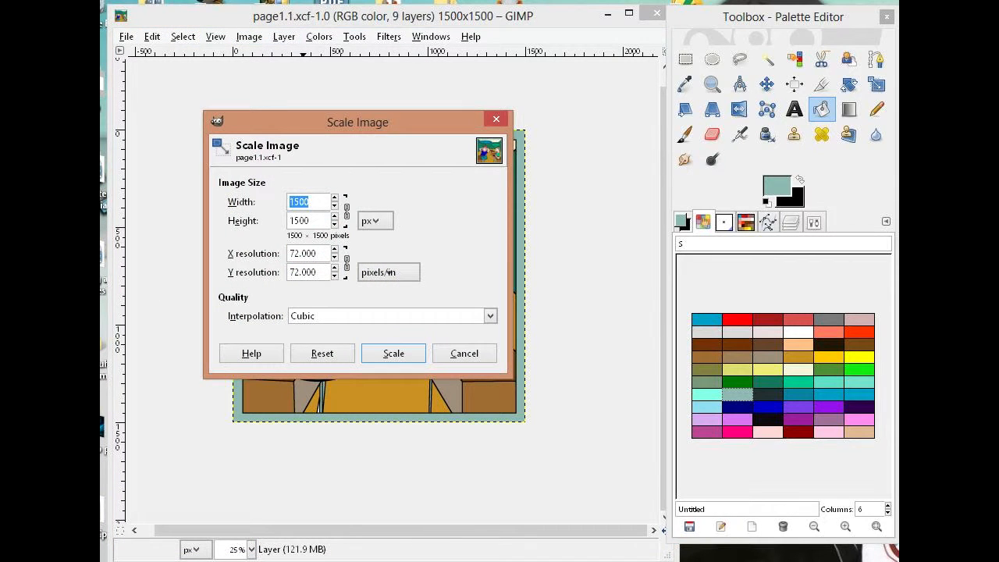
type("750")
key("Tab")
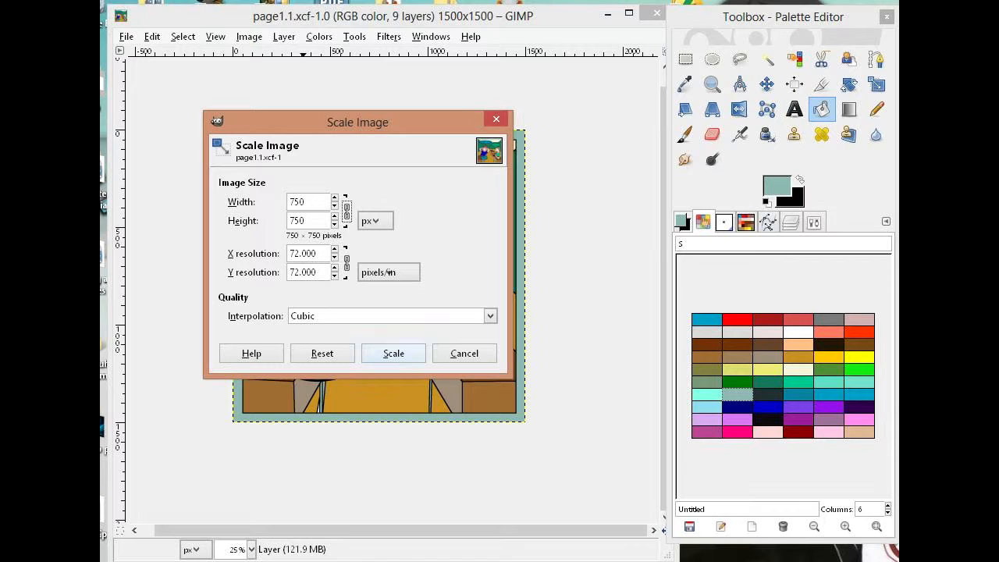
- Increase the linked X and Y resolution and apply the scaling to the image
key("Tab")
key("Tab")
type("159")
left_click_drag(334, 249, 334, 276)
left_click(334, 276)
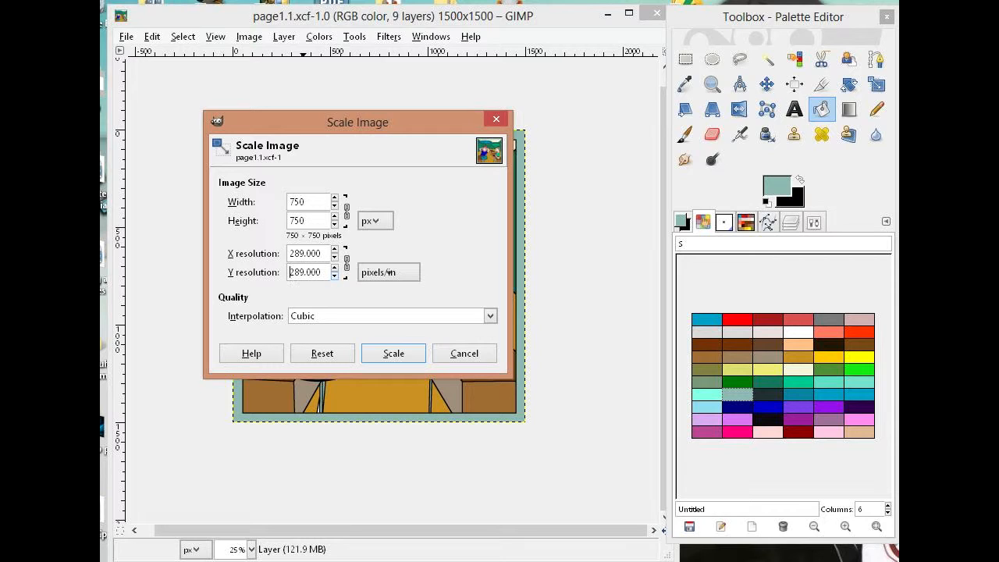
key("Up")
key("Up")
key("Up")
key("Up")
key("Up")
key("Up")
key("Up")
left_click(382, 353)
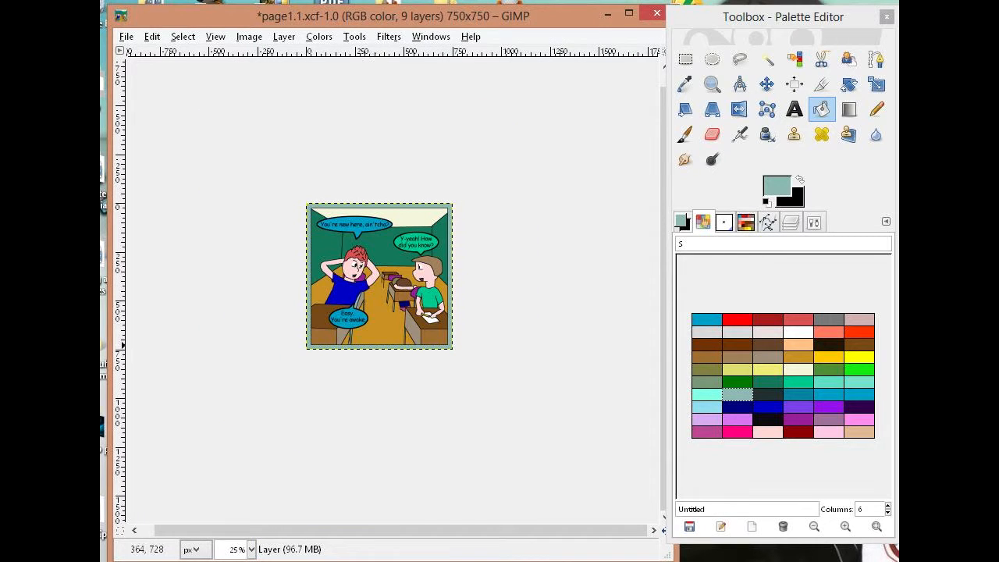
- Examine the line edges around the blue-shirted character's chair at pixel level, and return to 100% view
key("plus")
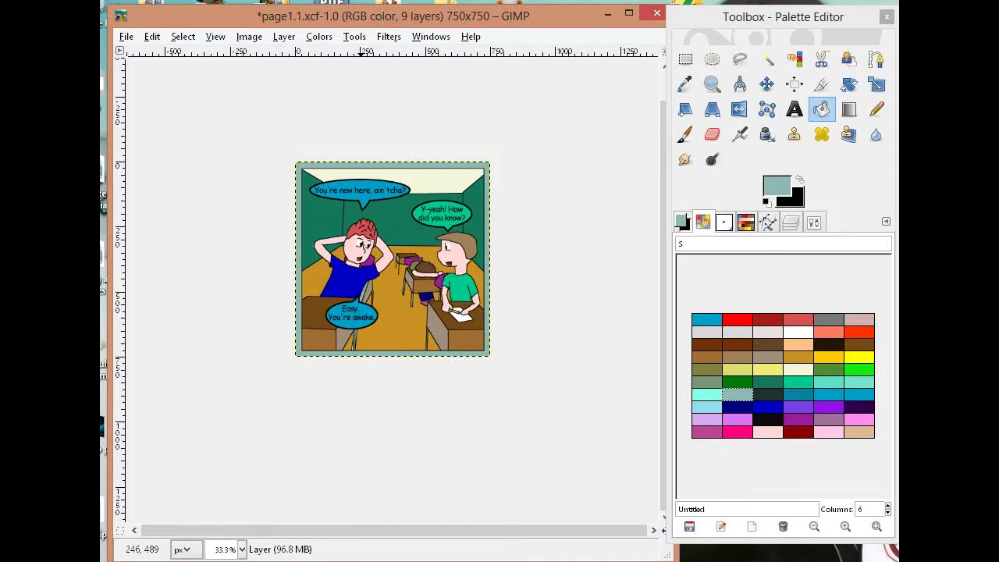
key("plus")
key("plus")
key("plus")
key("plus")
key("plus")
key("plus")
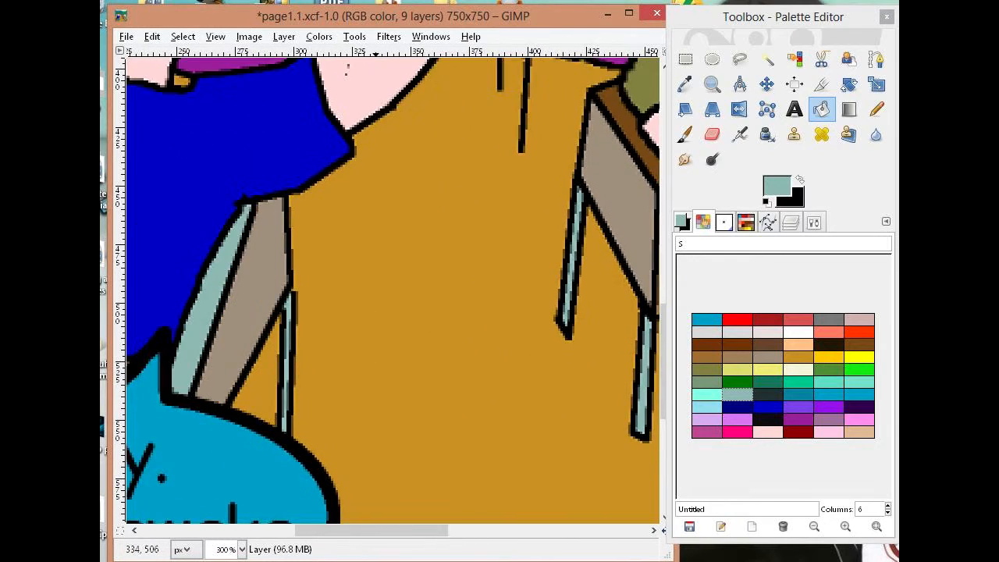
key("plus")
key("plus")
key("plus")
key("plus")
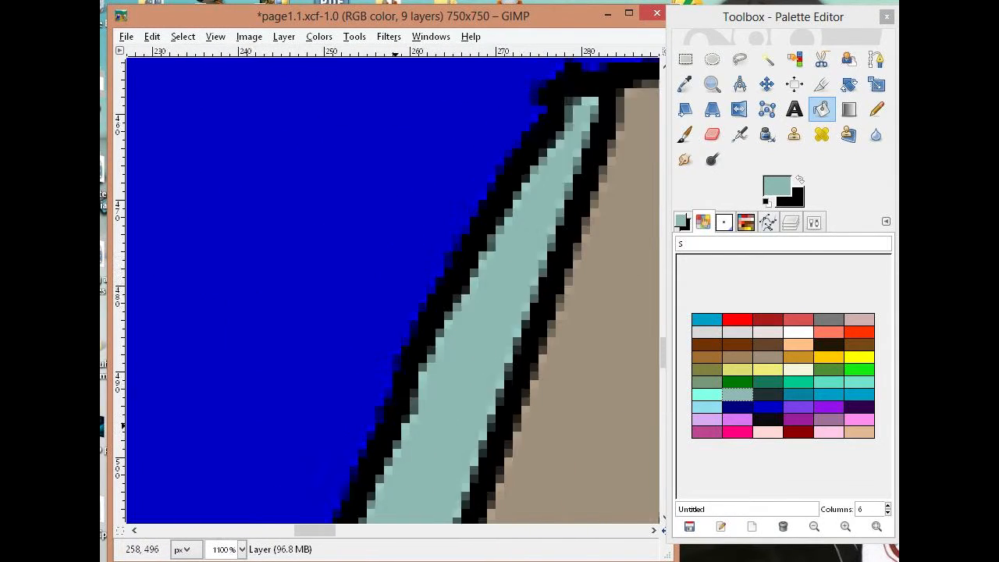
key("minus")
key("minus")
key("minus")
key("minus")
key("minus")
key("minus")
key("minus")
key("minus")
key("minus")
key("minus")
key("minus")
key("1")
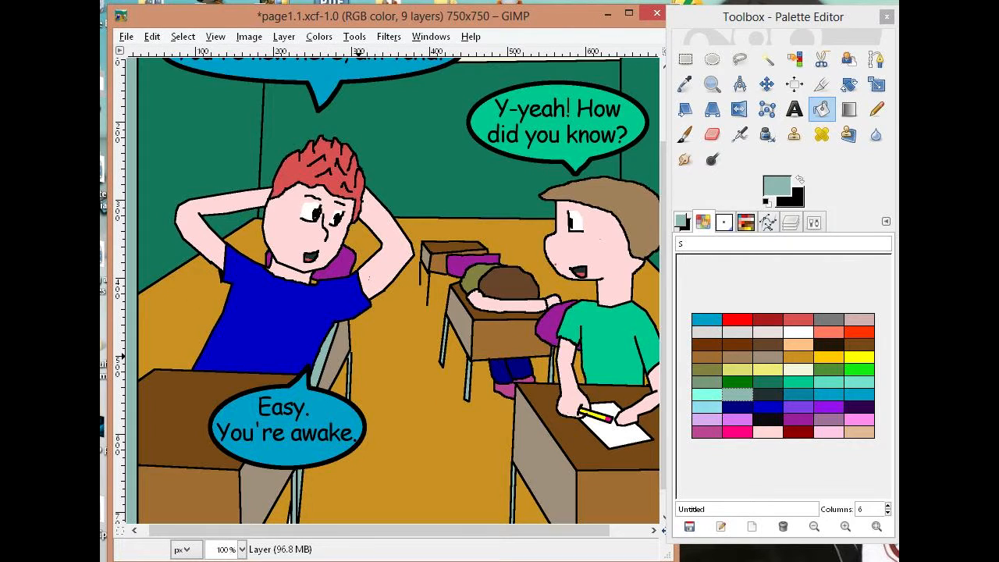
- Examine the pixel edges around the purple chair back beside the green-shirted character
left_click_drag(387, 365, 398, 346)
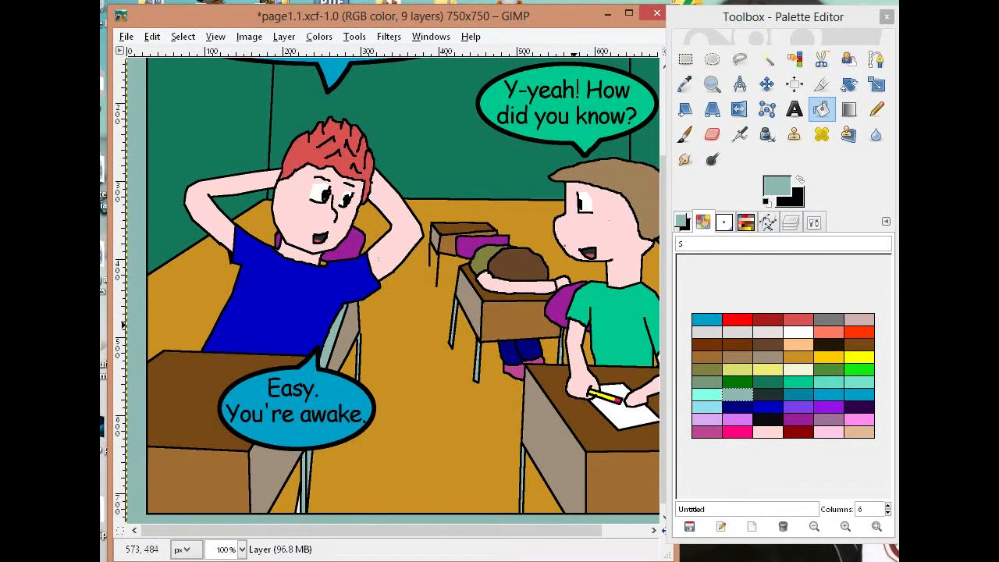
left_click_drag(581, 308, 553, 293)
key("plus")
key("plus")
key("plus")
key("plus")
key("plus")
key("plus")
key("plus")
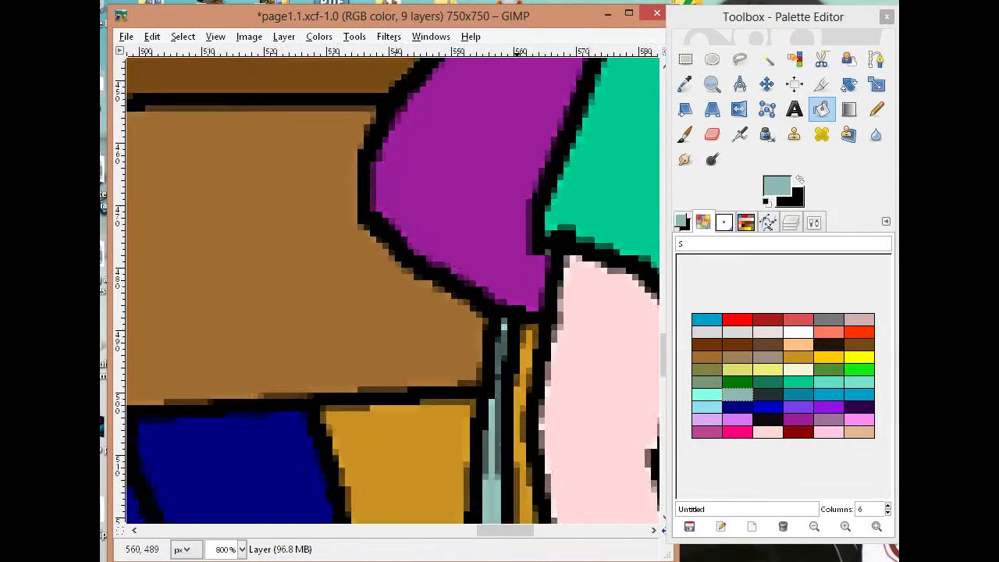
- Open the image export settings and take page1.1.xcf in the Daily Panel folder as the base for the file name
key("minus")
key("minus")
key("minus")
key("minus")
key("minus")
key("minus")
key("minus")
key("minus")
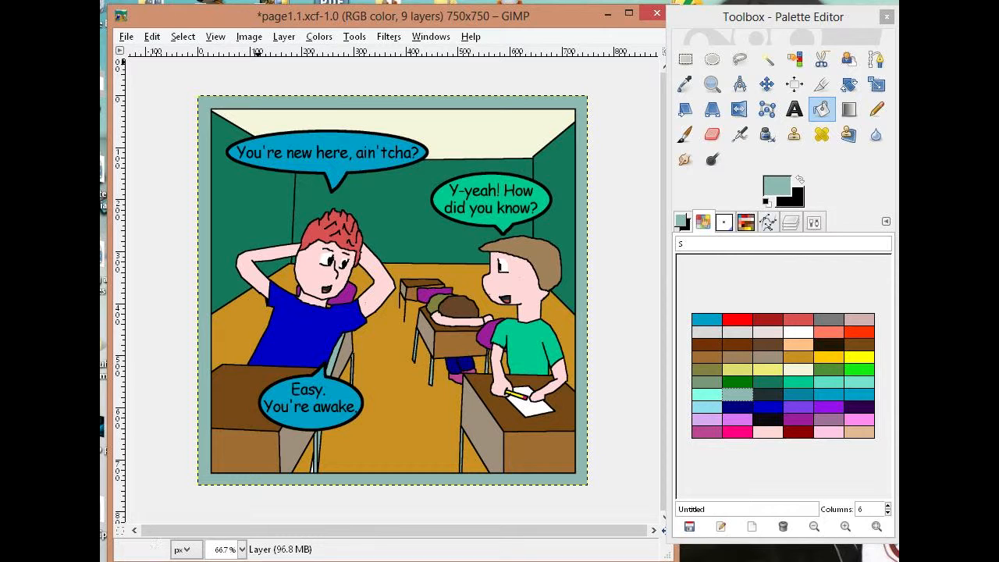
left_click(126, 36)
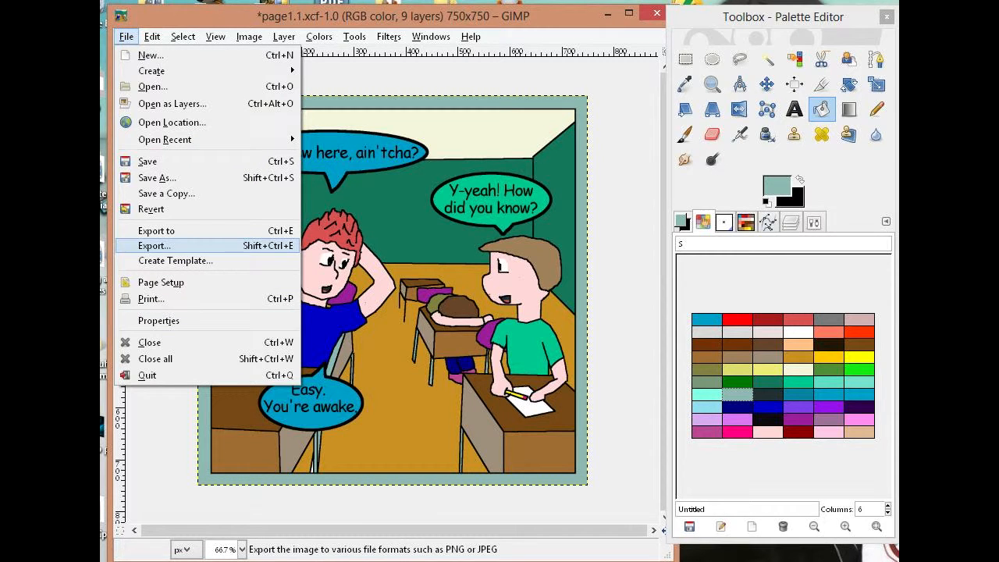
left_click(155, 246)
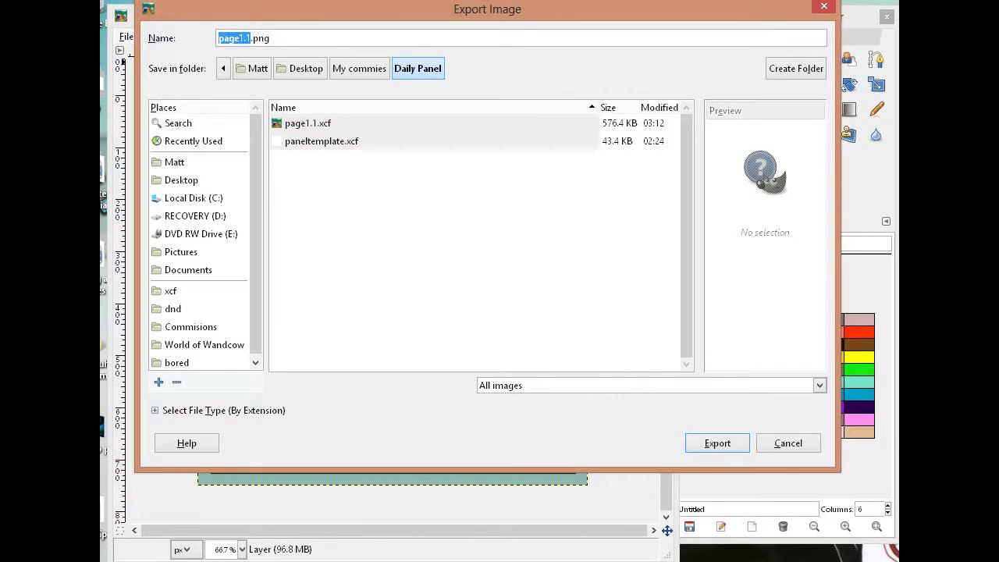
left_click(308, 123)
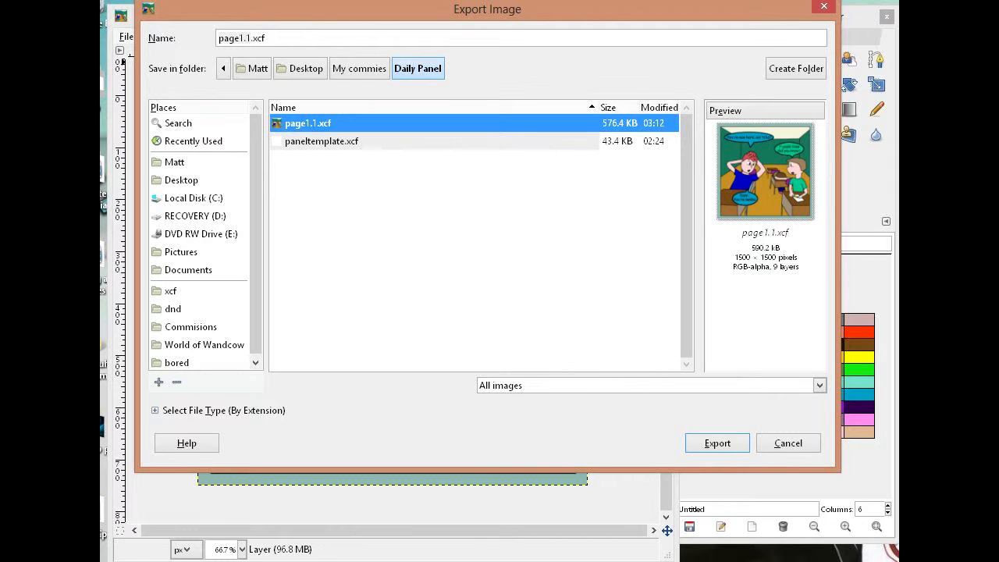
- Change the export file name to page1.1a.png and export the image with the PNG settings as offered
left_click(253, 38)
key("alt+space")
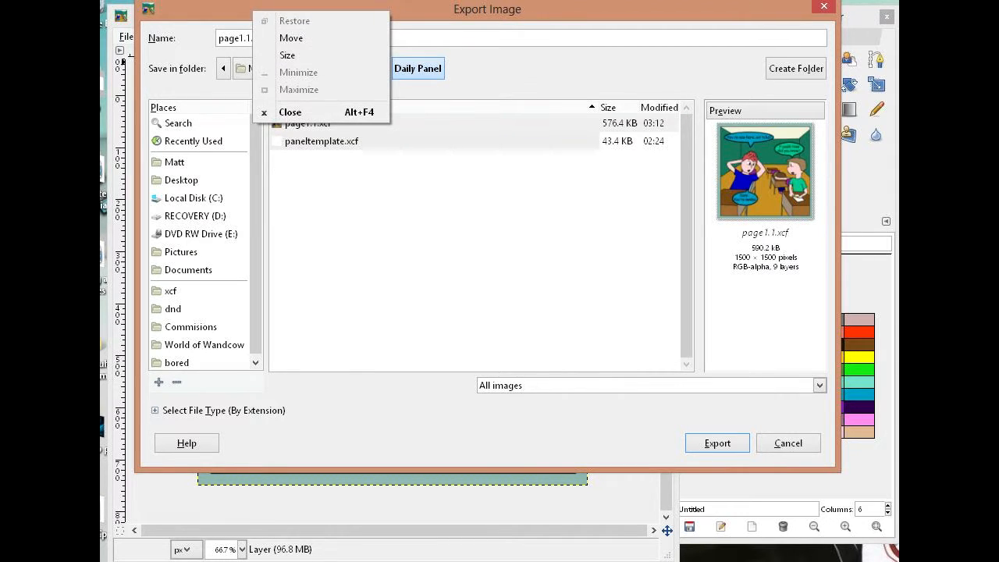
key("Escape")
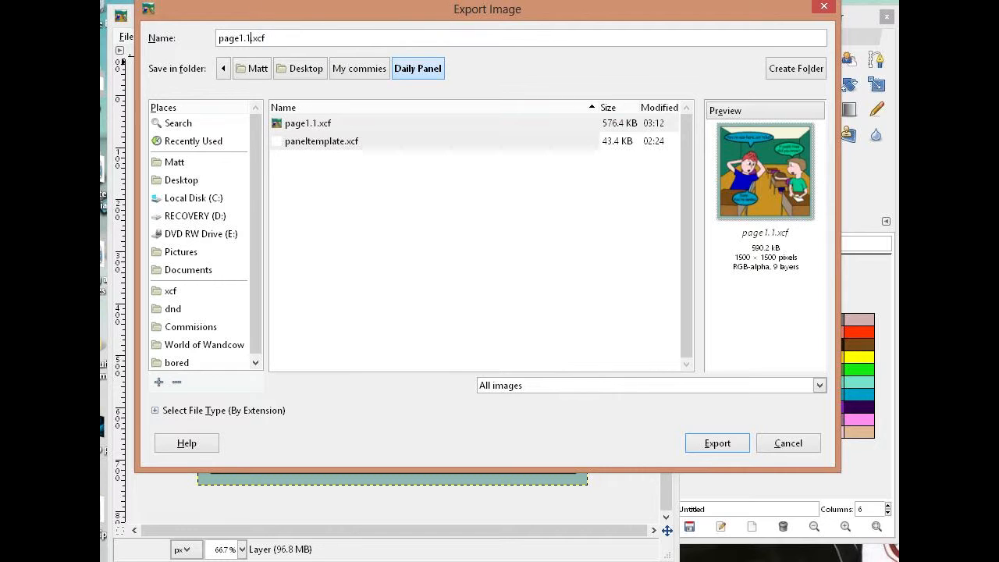
type("a")
key("shift+End")
key("End")
key("shift+Left")
key("shift+Left")
type("png")
key("Return")
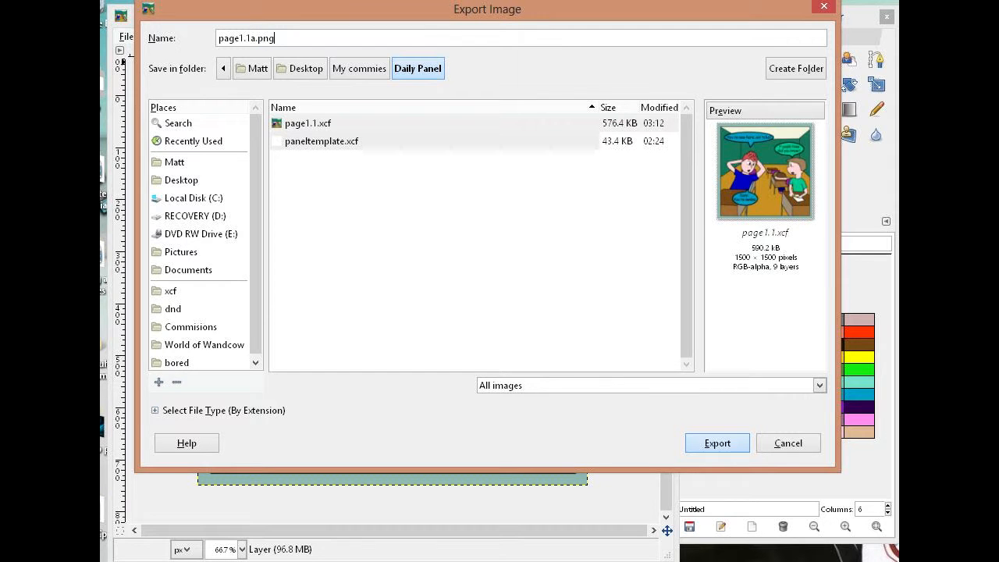
key("Return")
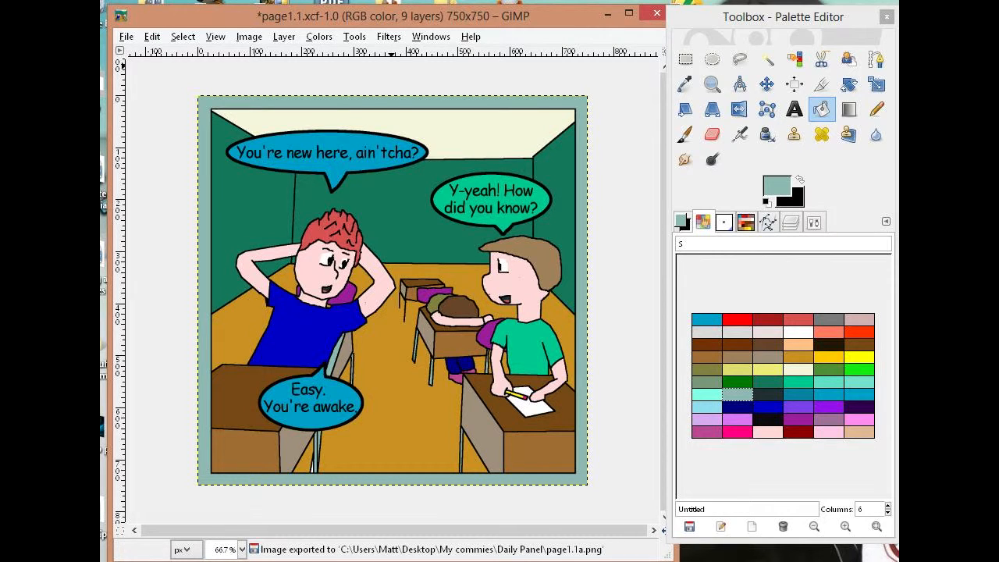
- Scale the whole image down to 375 × 375 px
left_click(319, 37)
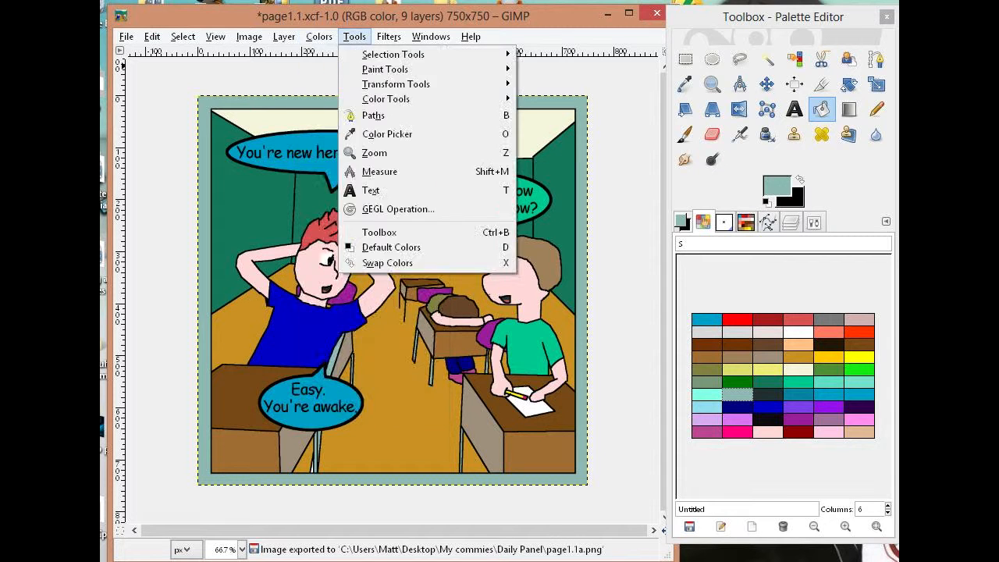
left_click(283, 175)
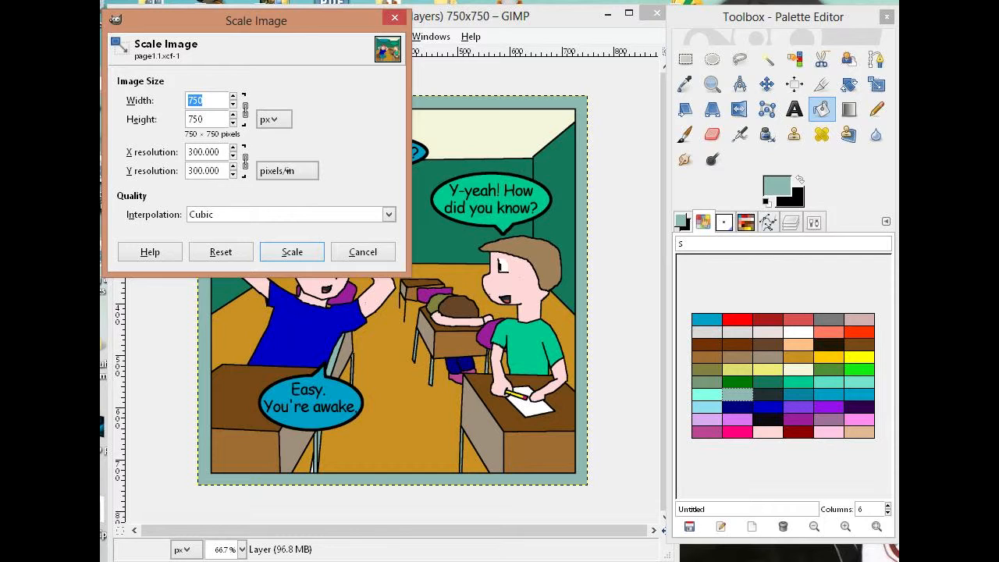
type("375")
key("Tab")
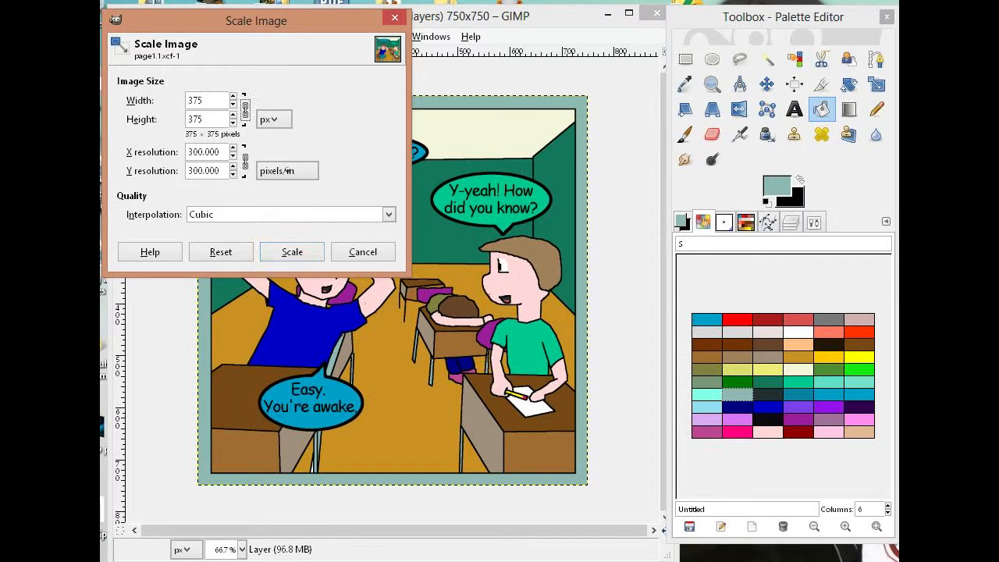
key("Return")
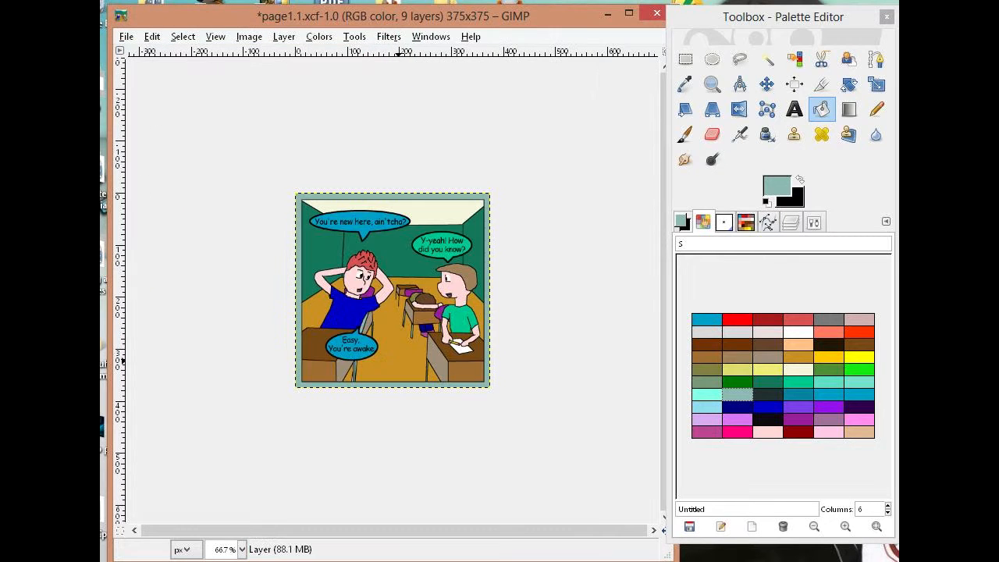
- Export the scaled-down image as page1.1b.png into the Daily Panel folder
left_click(125, 36)
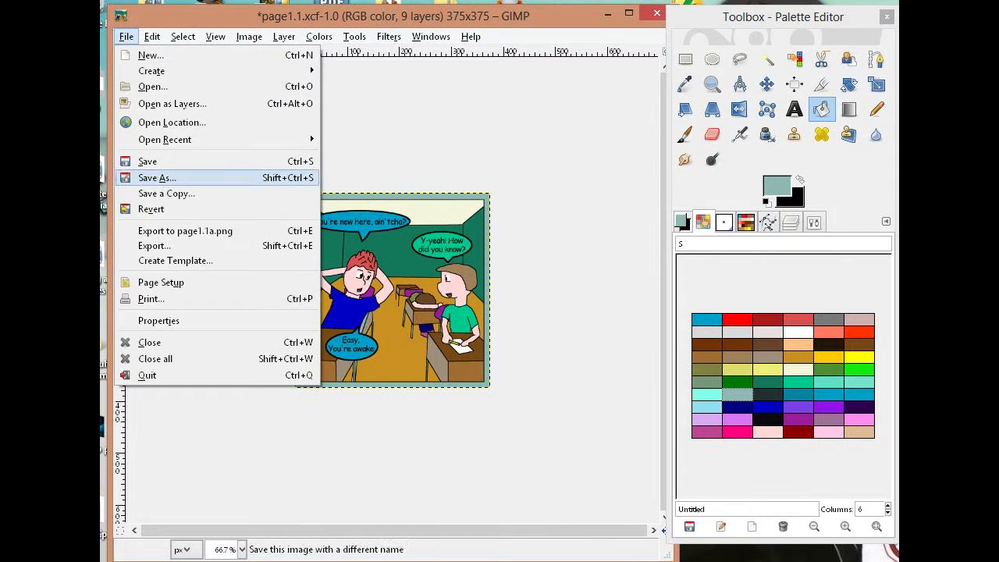
left_click(156, 243)
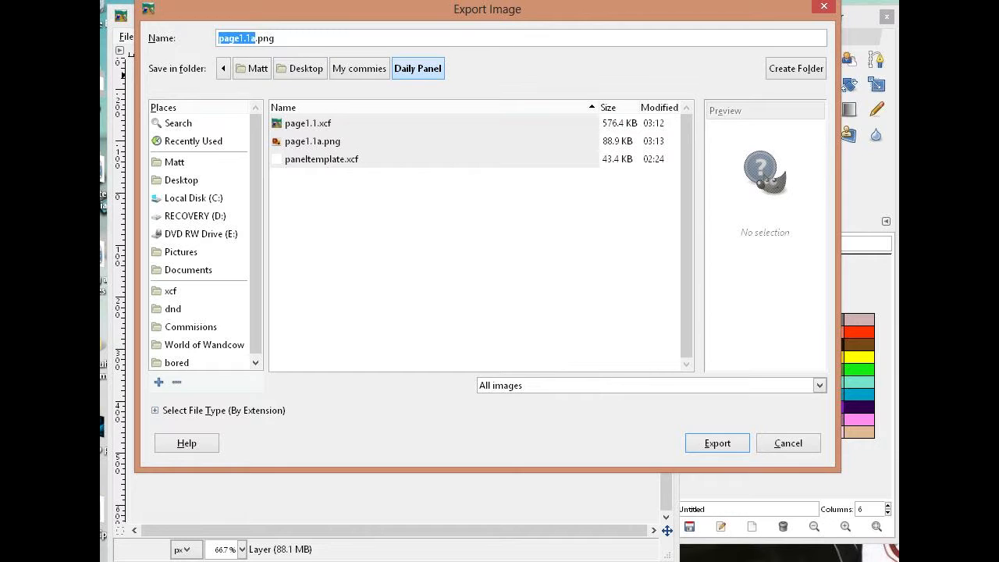
left_click(256, 38)
key("BackSpace")
type("b")
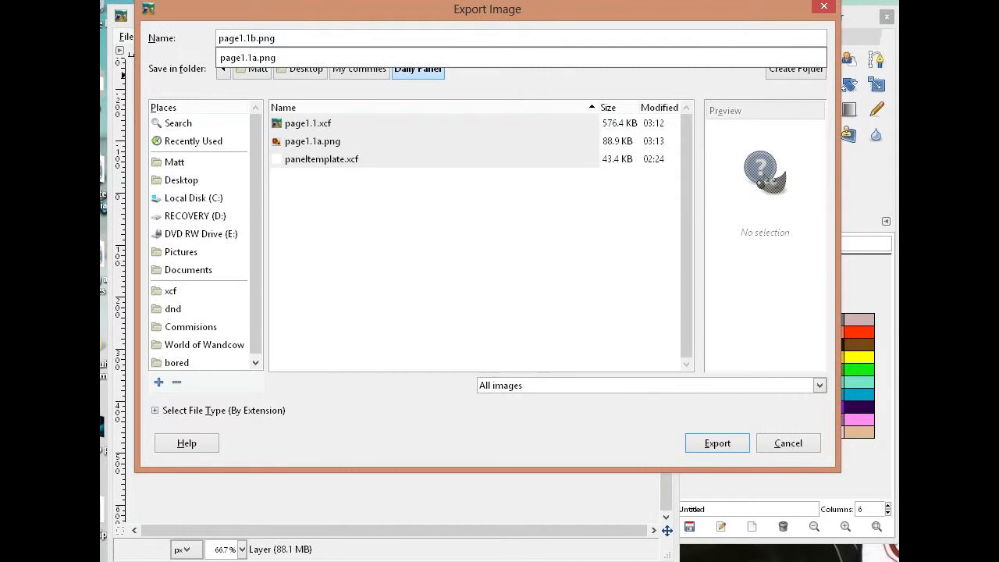
key("Return")
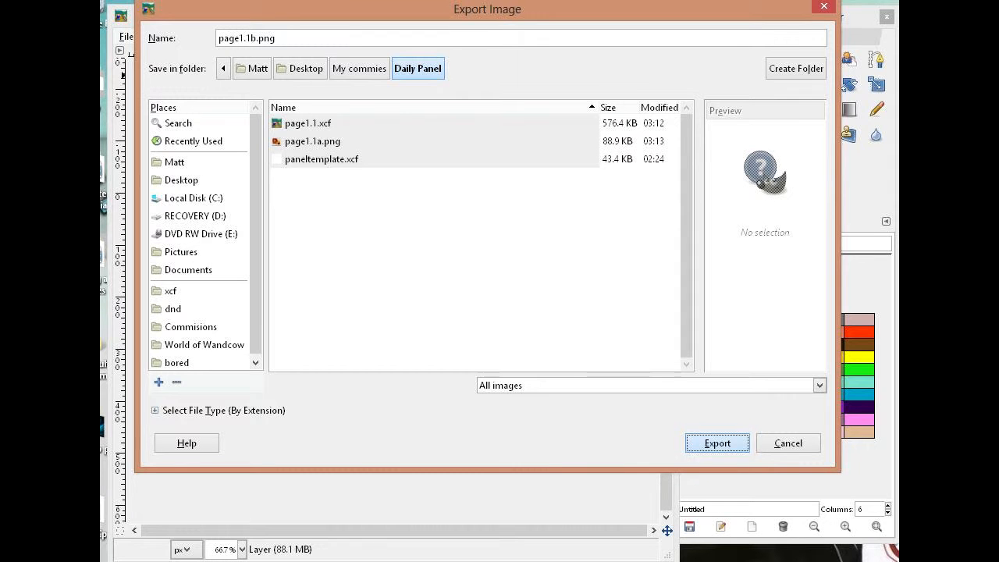
key("Return")
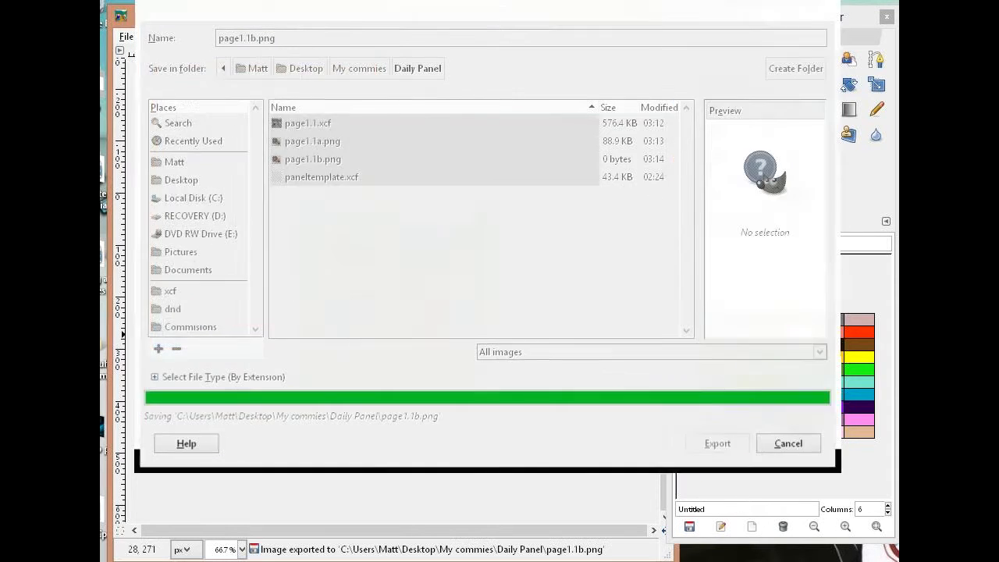
- Show the layer list and select Layer #2, which holds the coloured classroom artwork
left_click_drag(568, 116, 584, 199)
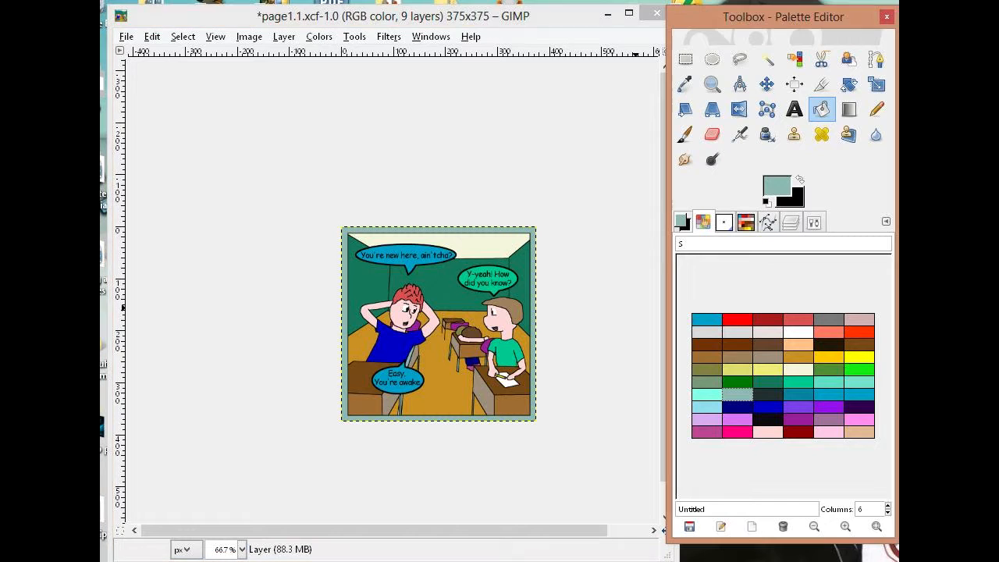
left_click(790, 222)
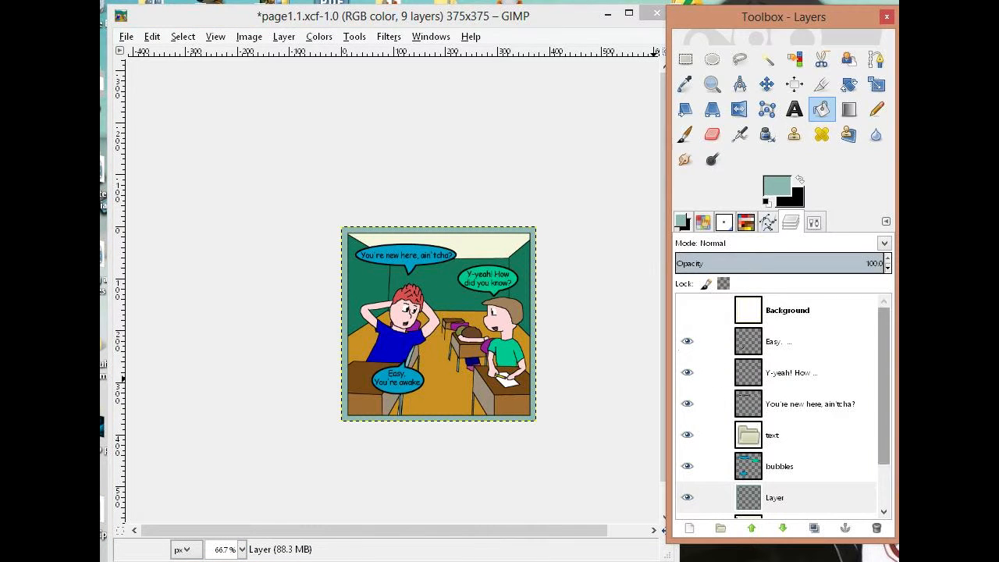
scroll(699, 422, "down", 2)
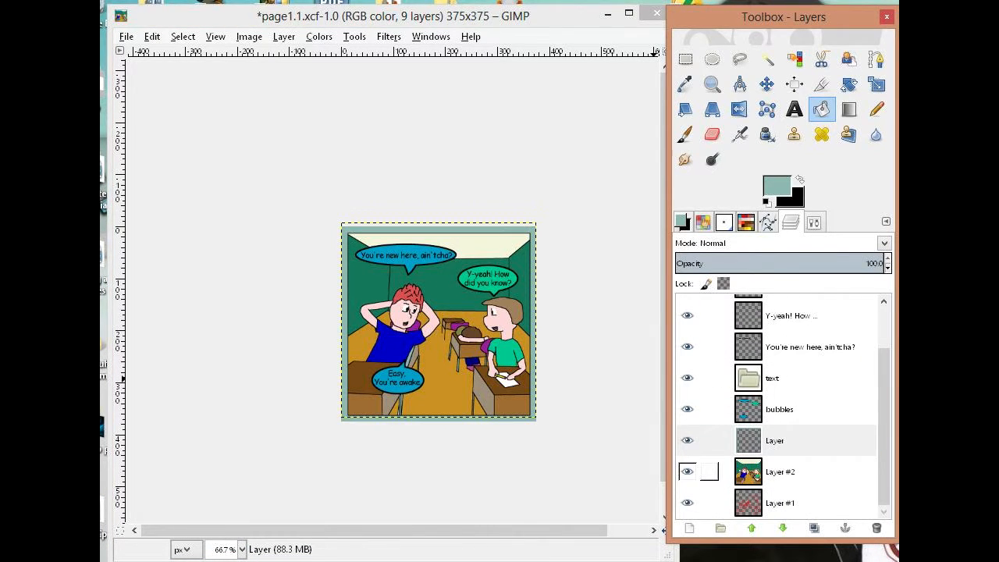
left_click(780, 472)
scroll(492, 367, "right", 2)
scroll(411, 317, "up", 3)
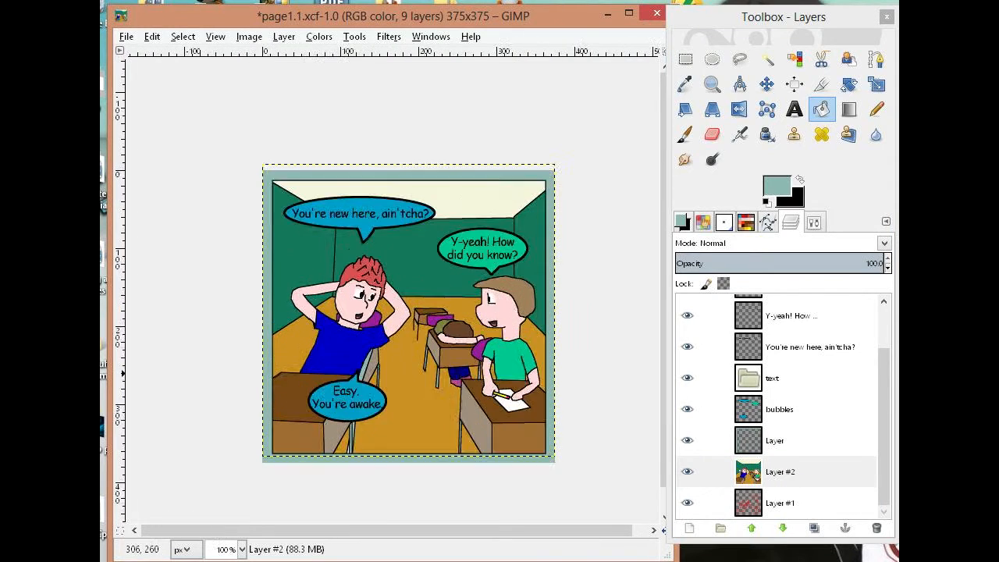
left_click_drag(440, 315, 410, 250)
scroll(410, 251, "left", 3)
scroll(410, 251, "down", 1)
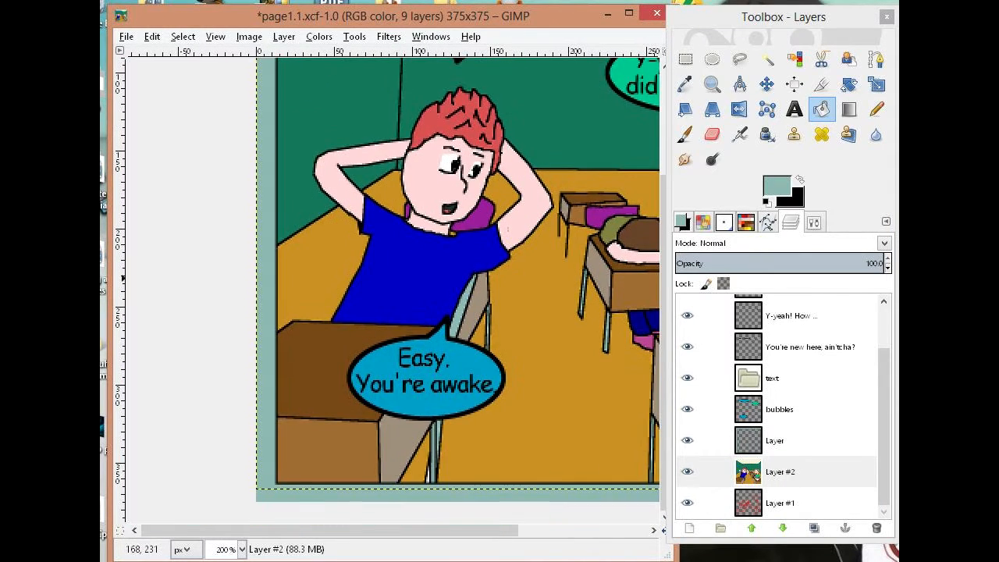
- Try shifting the Layer #2 artwork beneath the border and speech bubbles with the Move tool
key("m")
left_click_drag(336, 365, 355, 366)
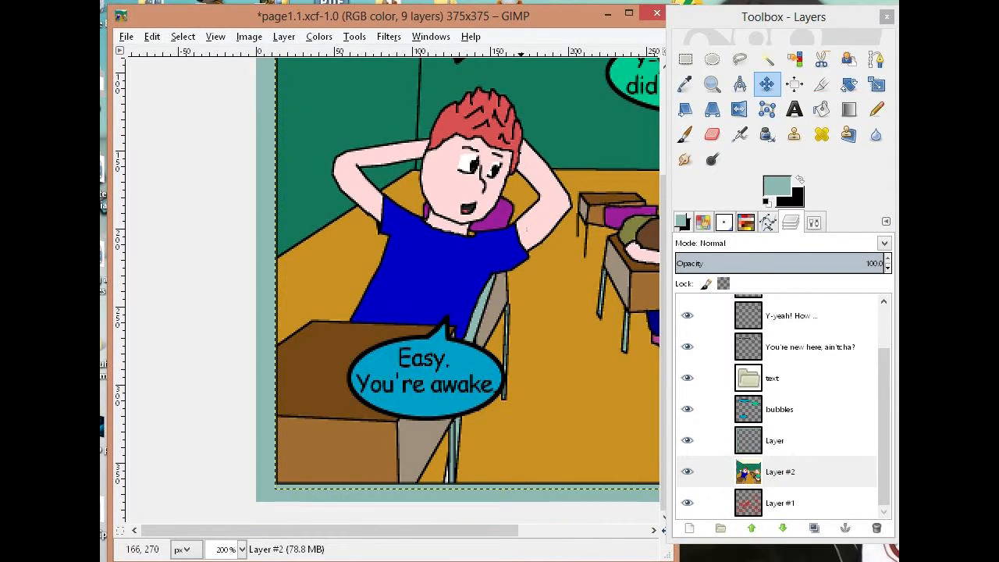
left_click_drag(538, 317, 401, 390)
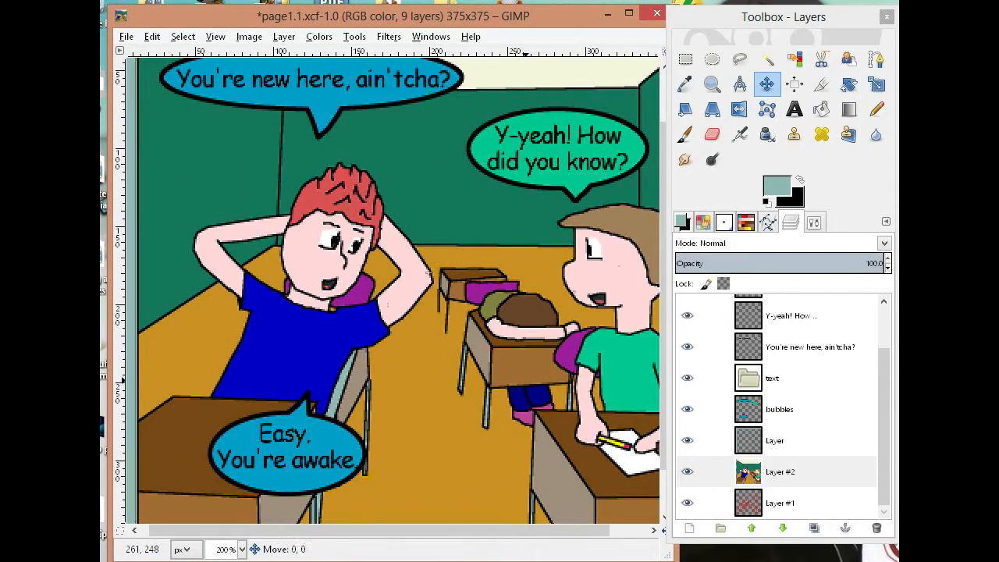
left_click_drag(523, 381, 516, 344)
scroll(517, 344, "right", 2)
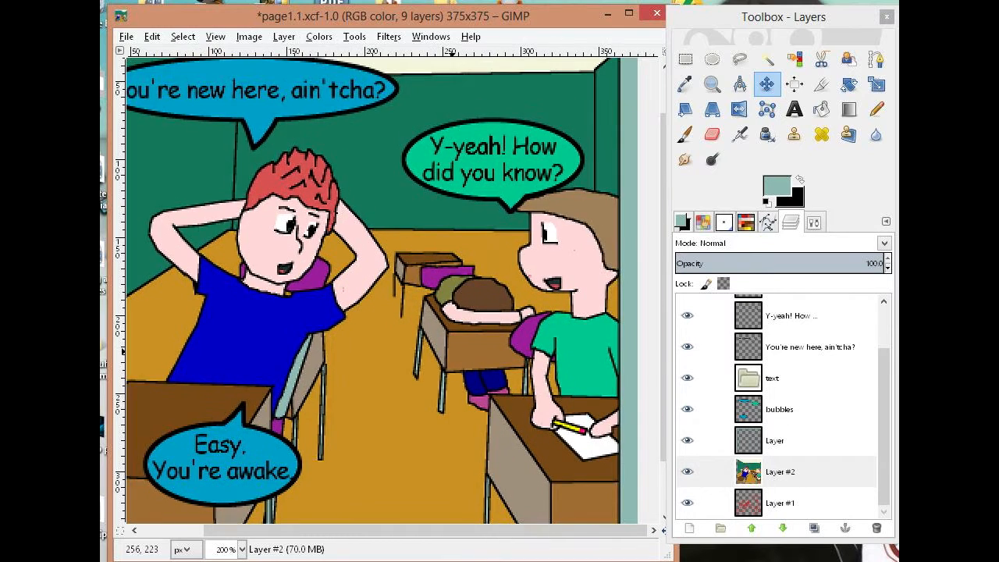
- Return to 100% view and undo the moves of Layer #2
key("1")
key("ctrl+z")
key("ctrl+z")
key("ctrl+z")
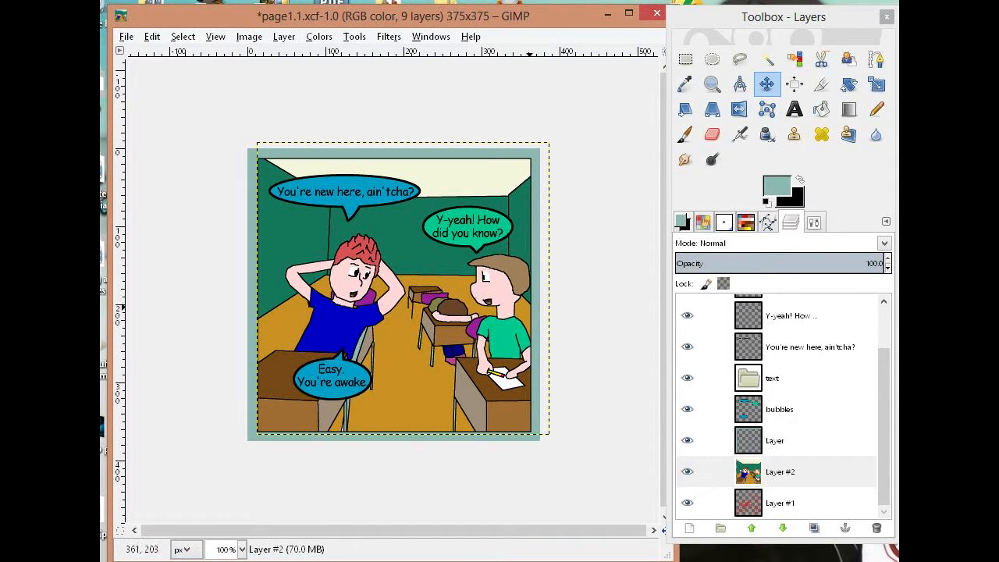
key("ctrl+z")
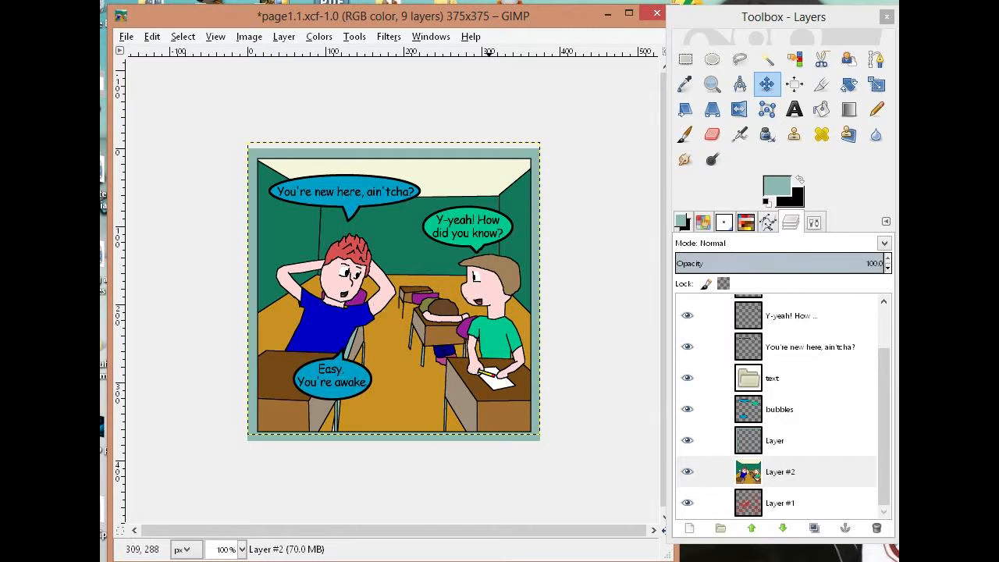